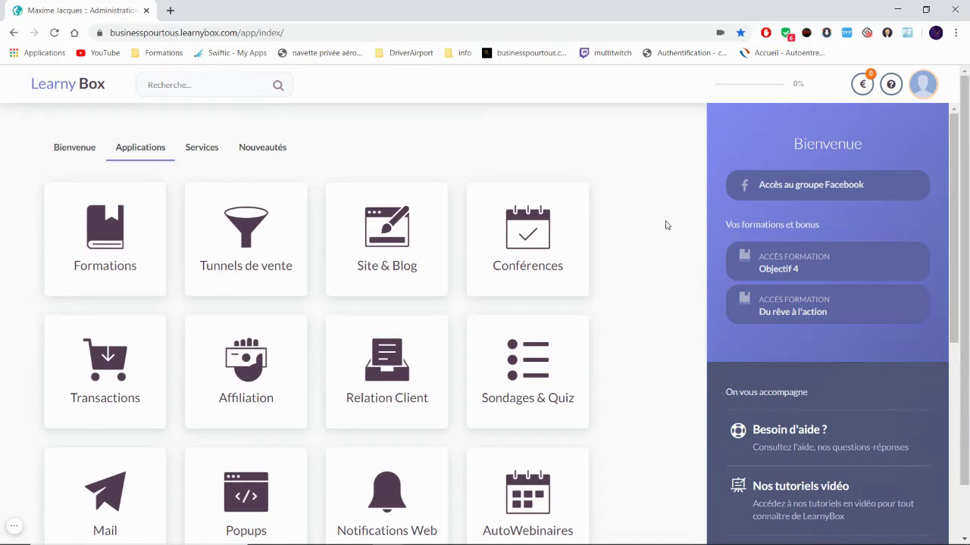
scroll(666, 225, down, 1)
scroll(666, 225, up, 1)
scroll(675, 224, down, 1)
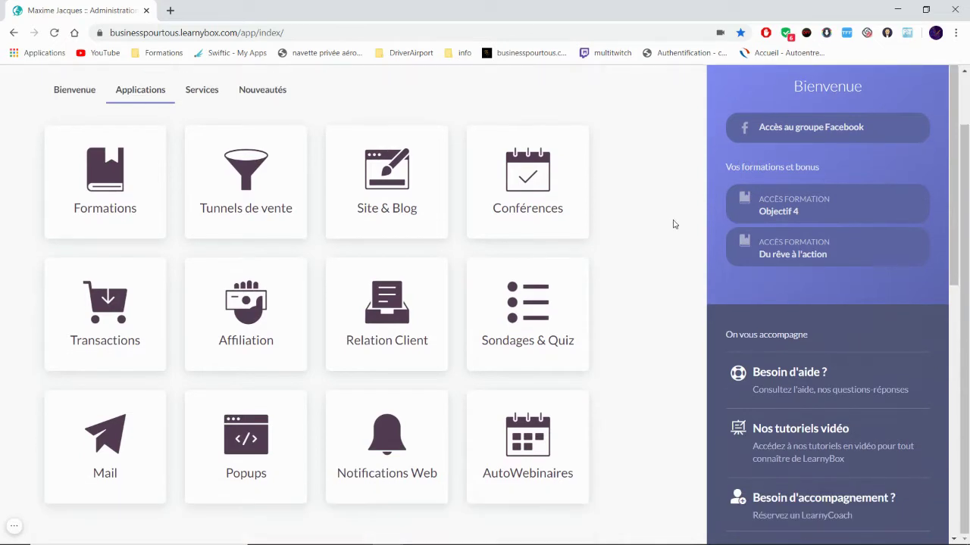
scroll(673, 224, up, 1)
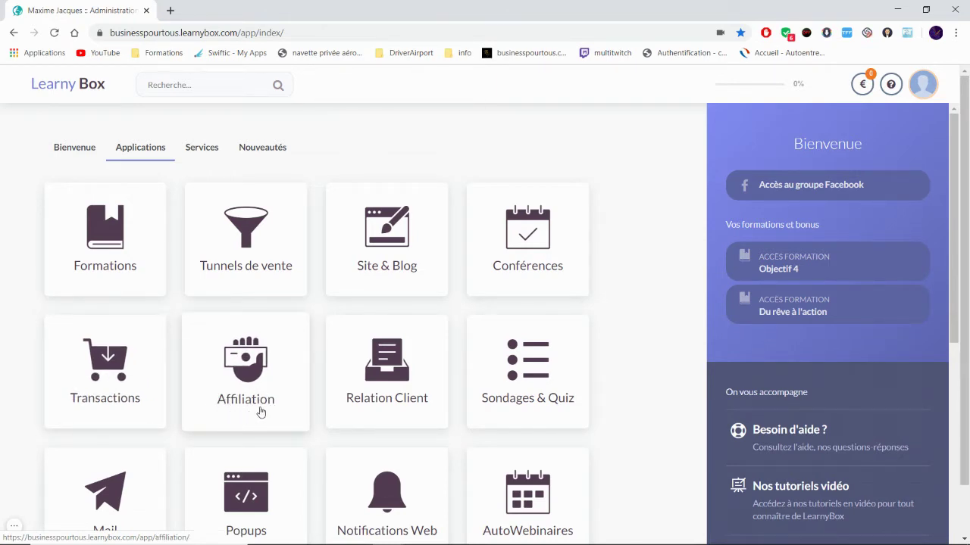
scroll(397, 381, down, 1)
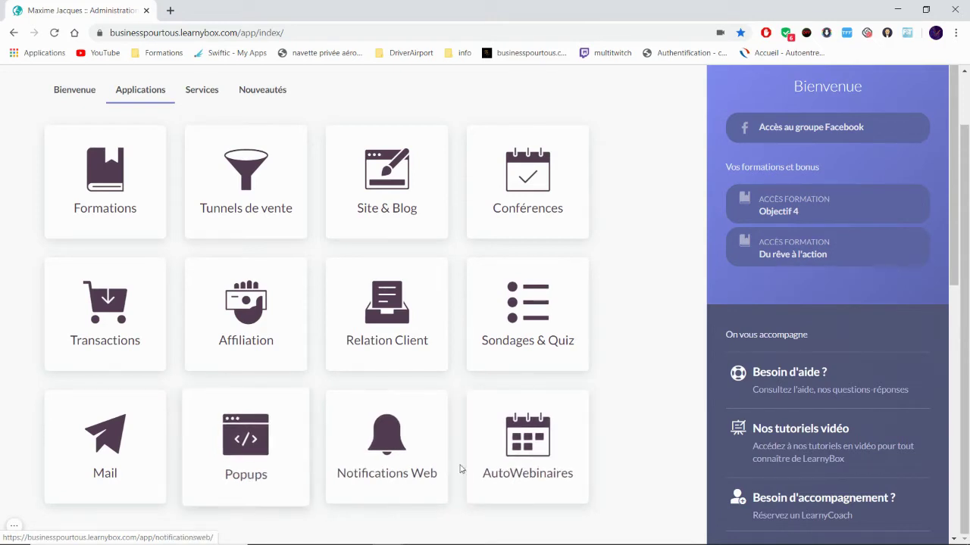
scroll(408, 464, up, 1)
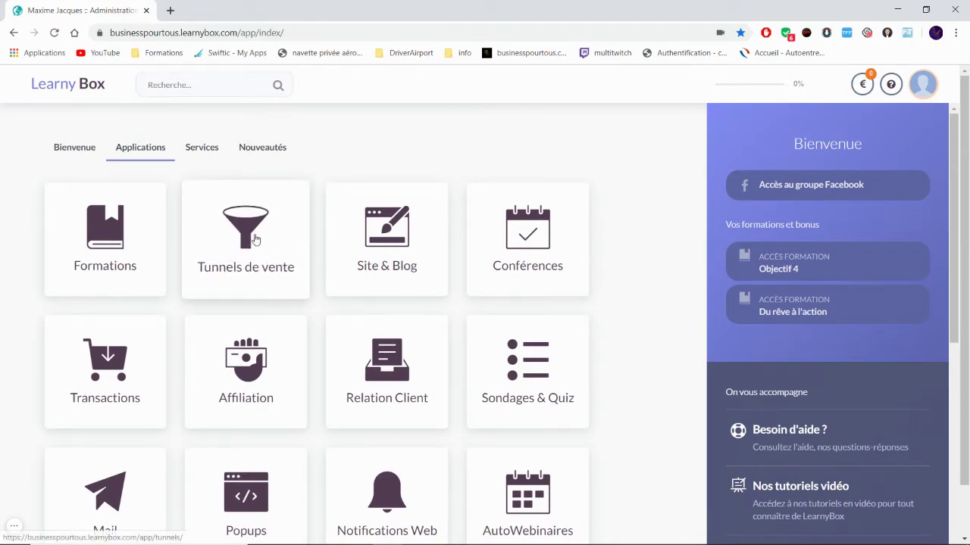
Open the Tunnels de vente application and start creating a first sales funnel.
click(267, 255)
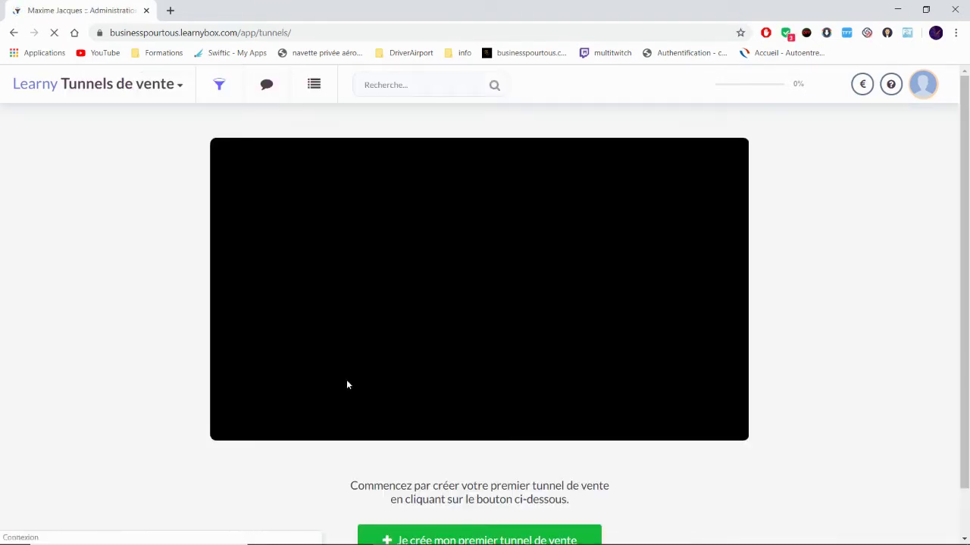
click(506, 280)
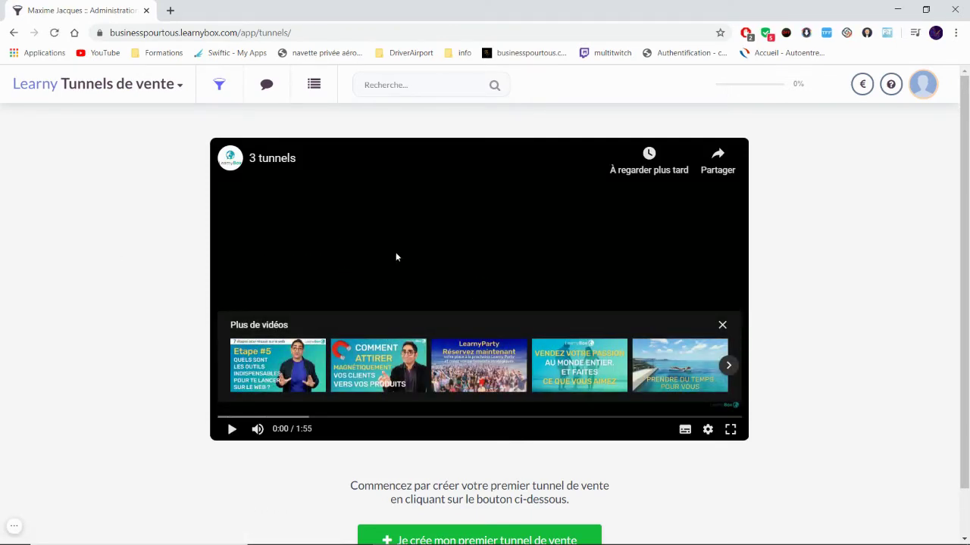
click(121, 85)
click(931, 397)
scroll(867, 392, down, 1)
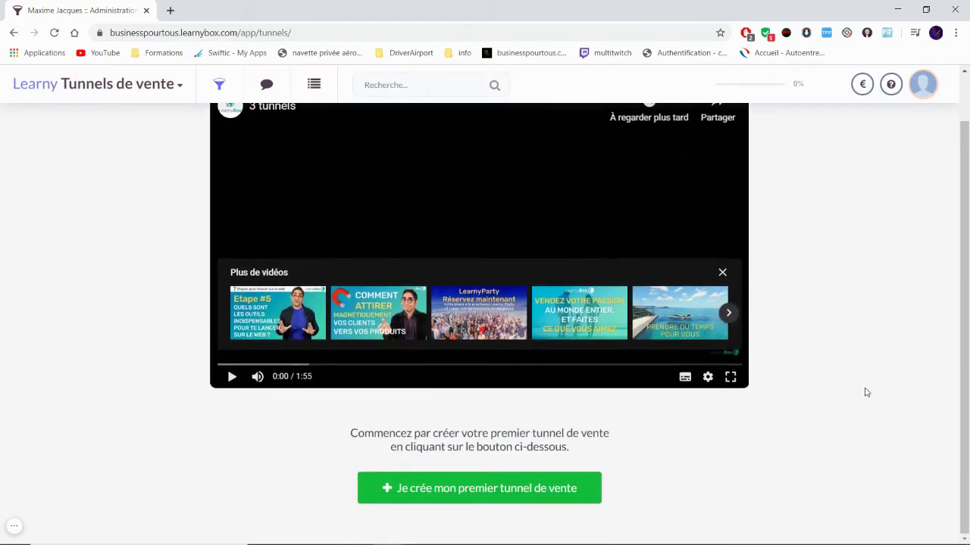
click(499, 496)
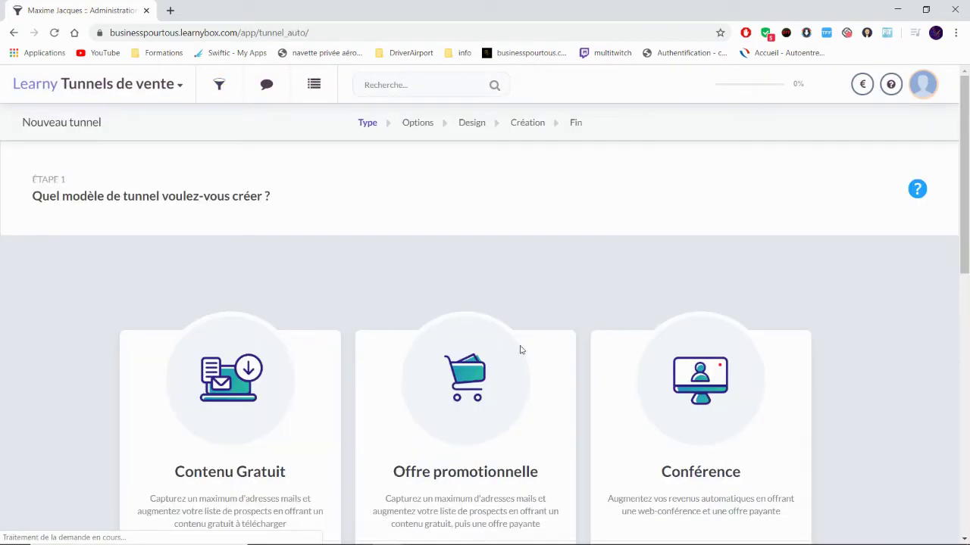
Examine the available funnel models, from Contenu Gratuit to Partir de zéro, and their descriptions.
scroll(222, 335, down, 1)
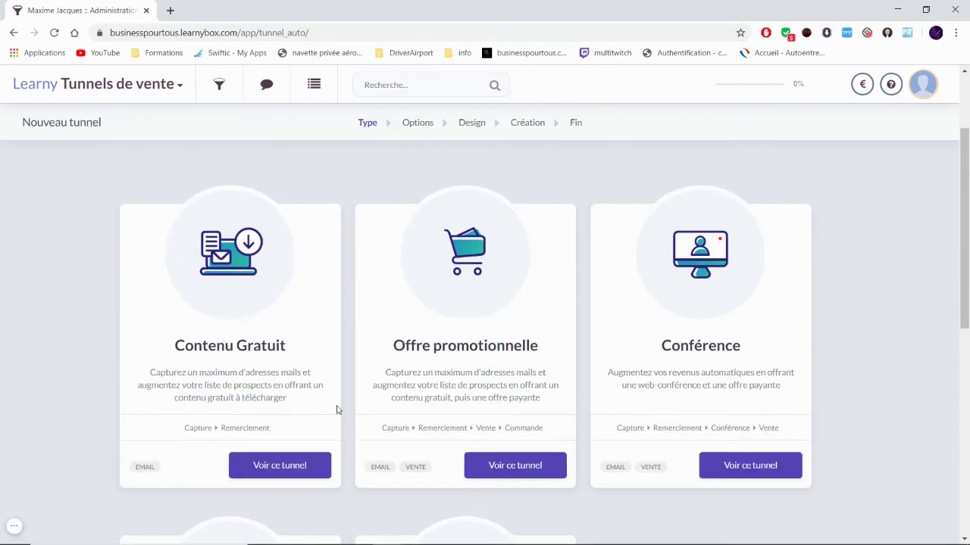
scroll(400, 347, down, 3)
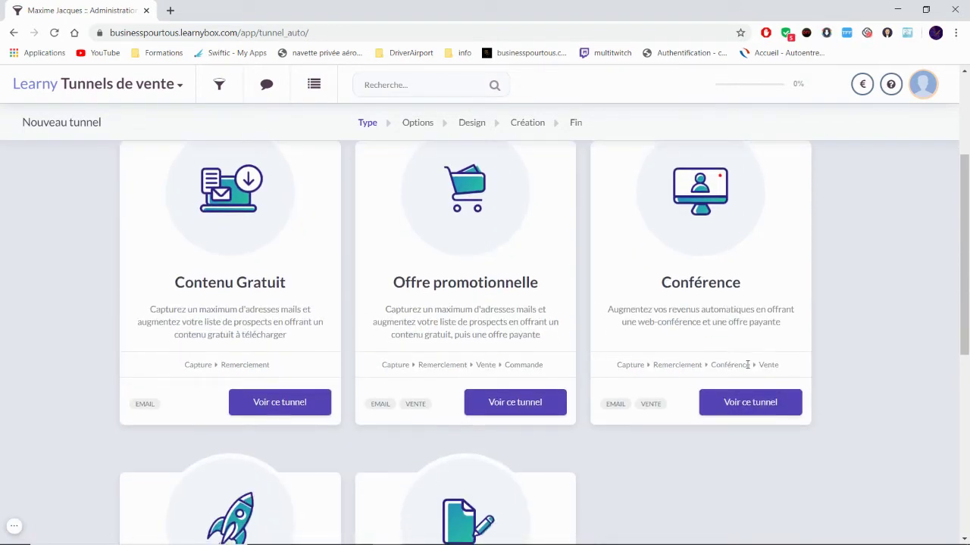
scroll(569, 435, down, 2)
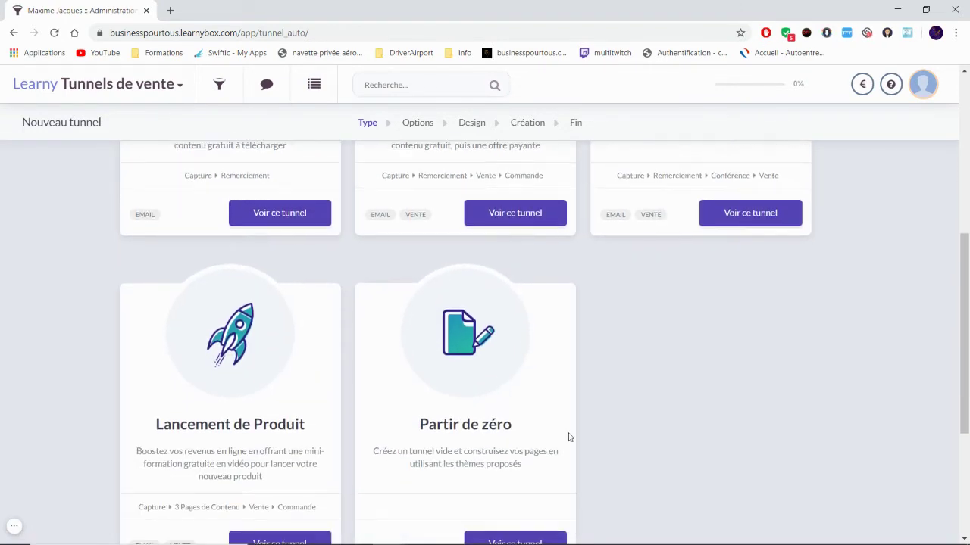
scroll(688, 407, up, 4)
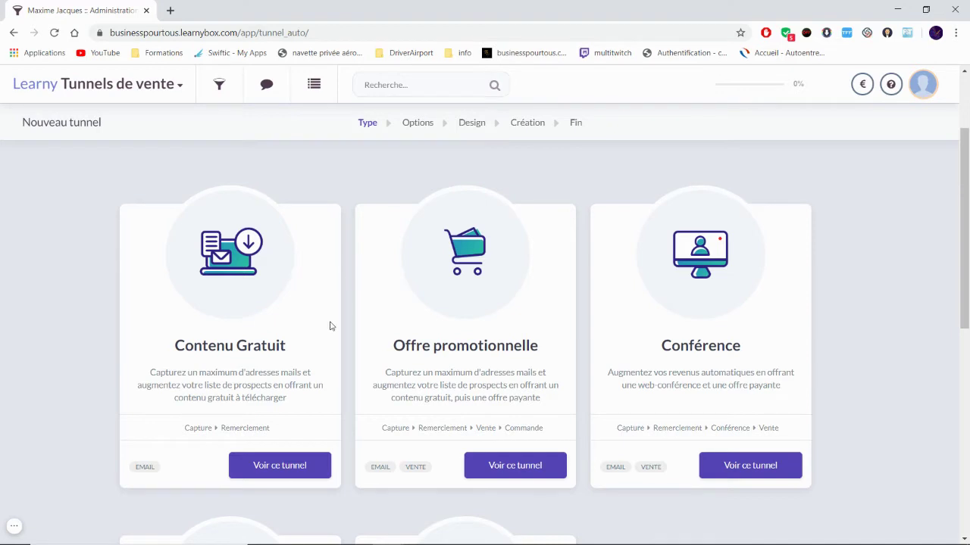
scroll(330, 326, down, 1)
scroll(318, 324, up, 1)
drag(176, 345, 296, 361)
click(310, 359)
View the details of the Contenu Gratuit funnel and check its prerequisite.
click(280, 463)
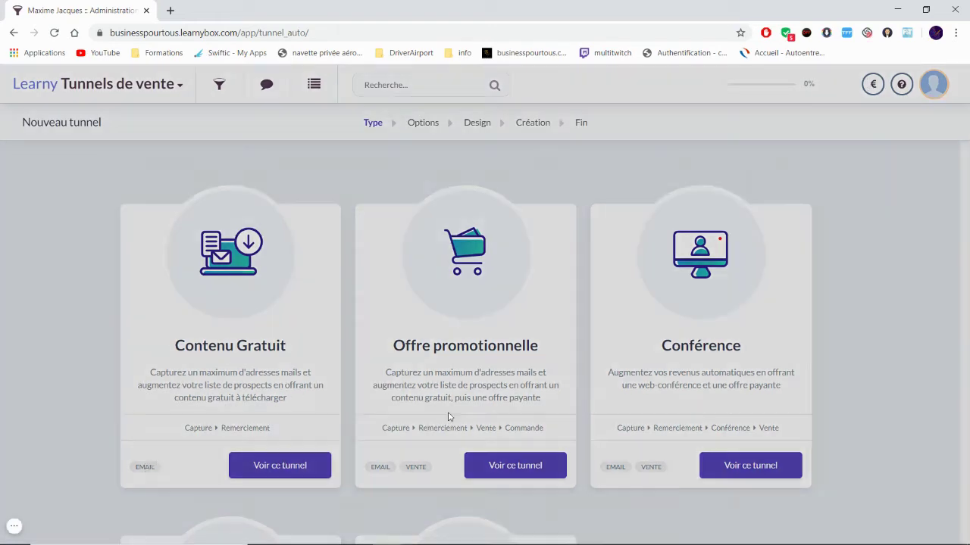
scroll(404, 409, down, 3)
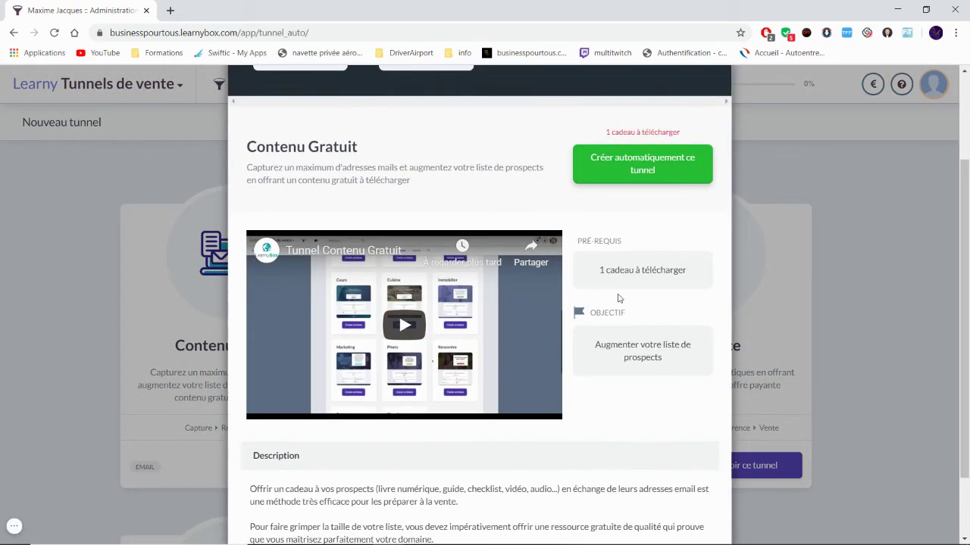
drag(600, 270, 697, 274)
click(680, 243)
drag(604, 271, 685, 270)
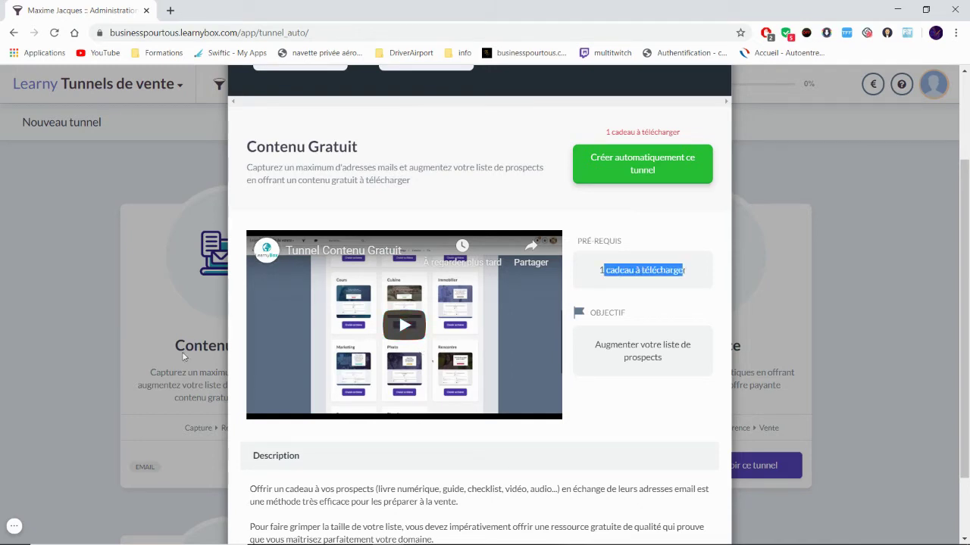
click(651, 247)
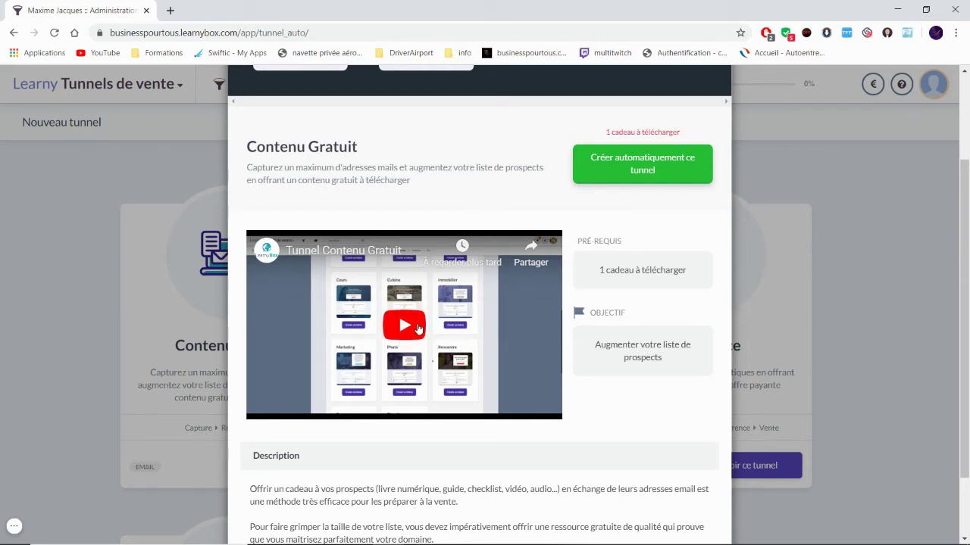
Play the Contenu Gratuit tutorial video muted, skim through it, and close the funnel's details.
click(418, 328)
scroll(450, 351, down, 1)
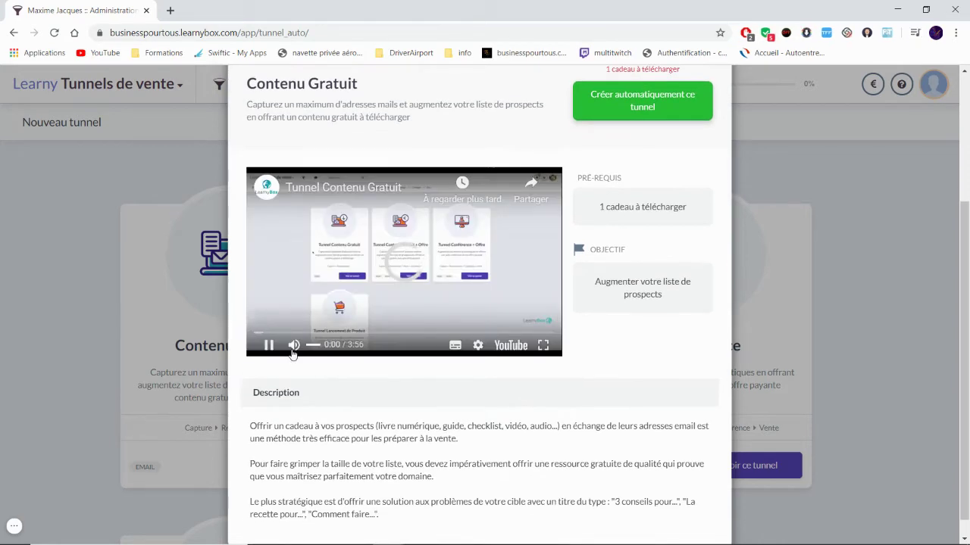
click(292, 350)
click(295, 334)
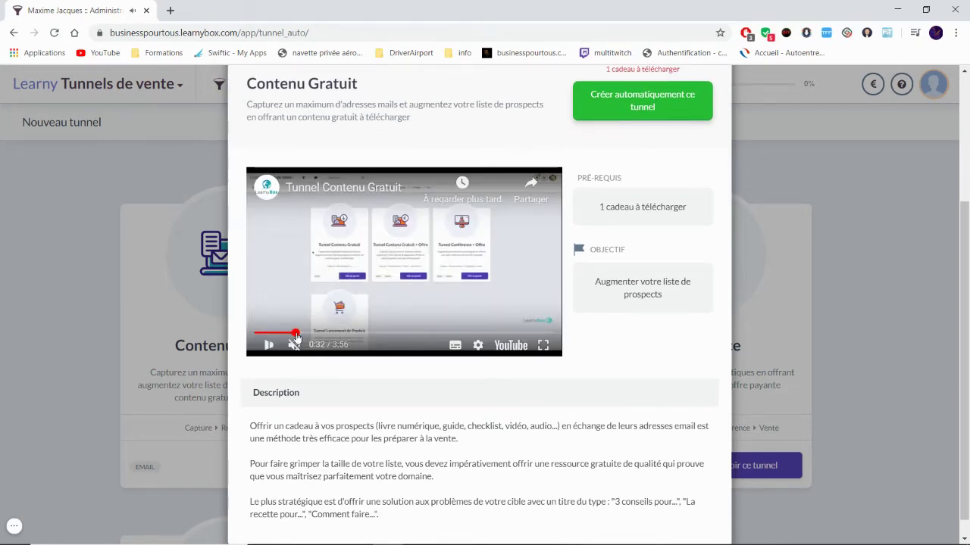
click(344, 334)
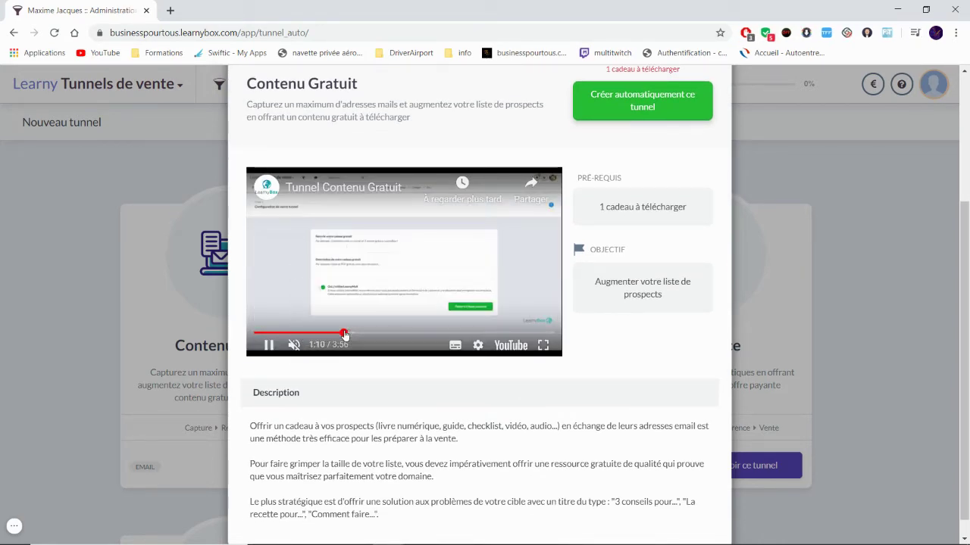
drag(344, 335, 453, 338)
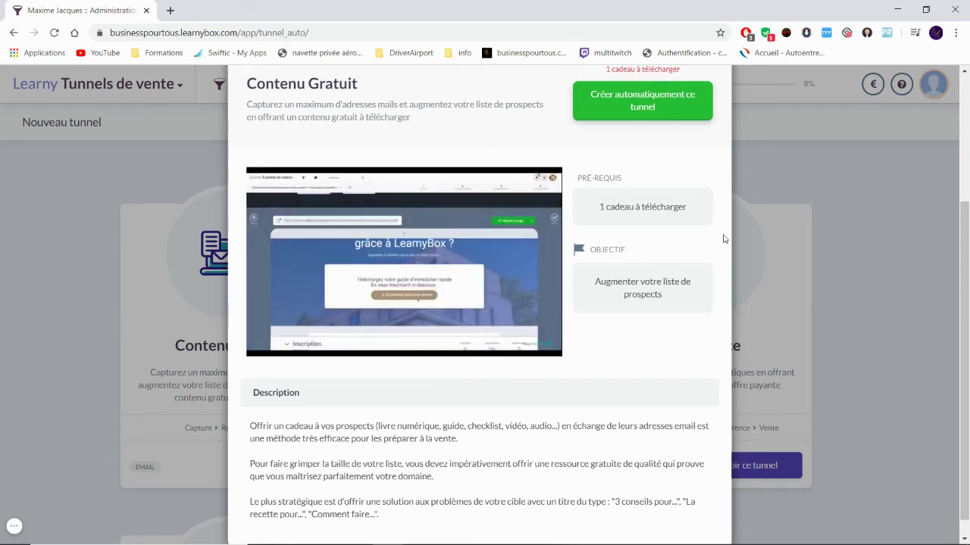
scroll(724, 239, up, 3)
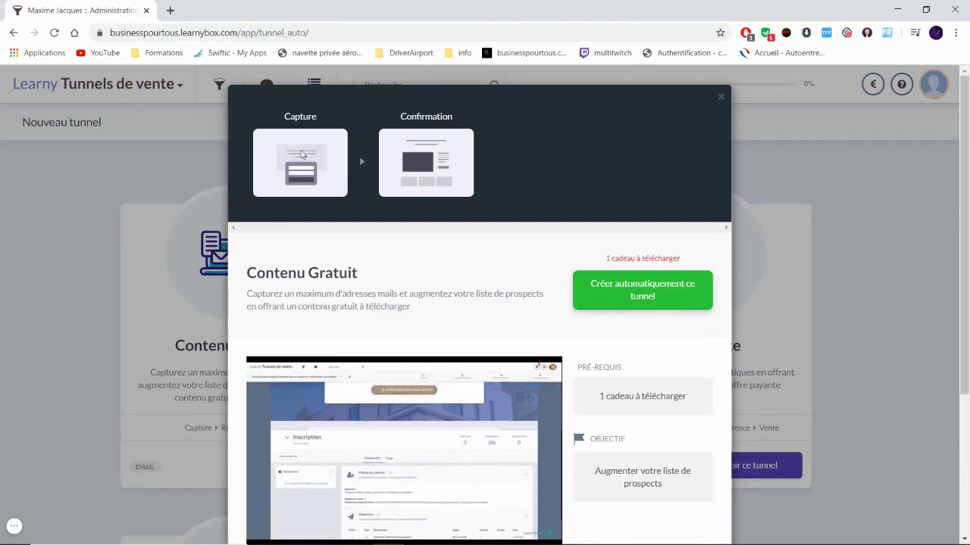
click(720, 97)
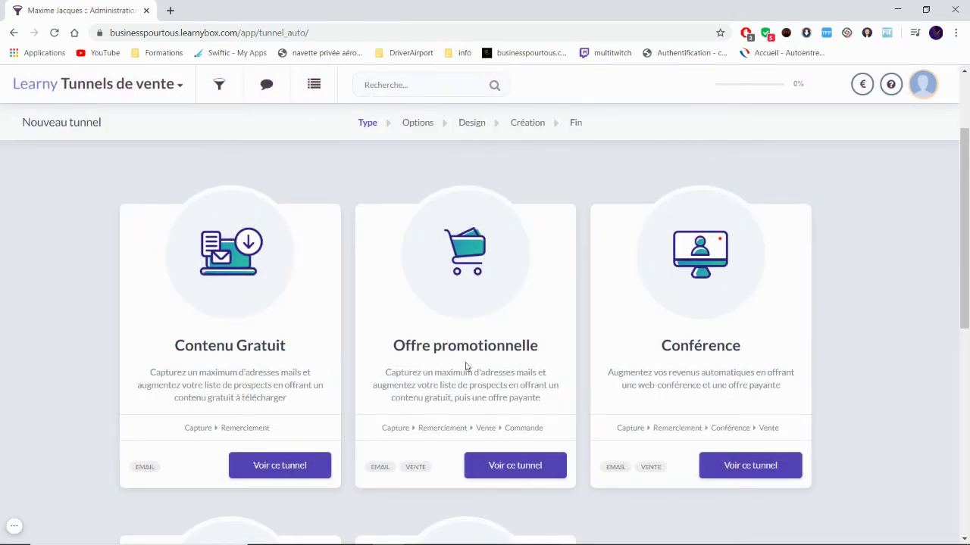
View the Offre promotionnelle funnel's page sequence through Confirmation de commande, and close its details.
scroll(467, 366, down, 1)
scroll(427, 320, up, 1)
click(502, 465)
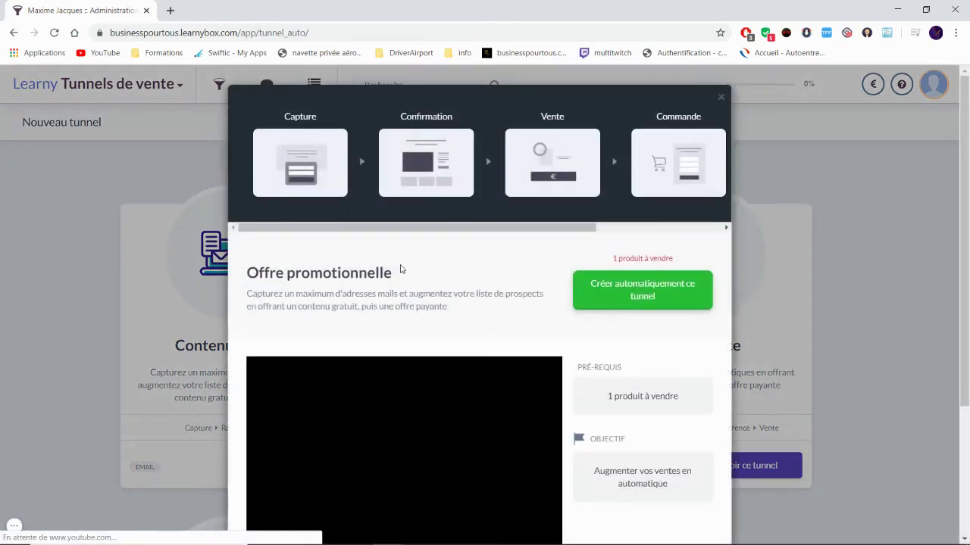
drag(404, 227, 419, 228)
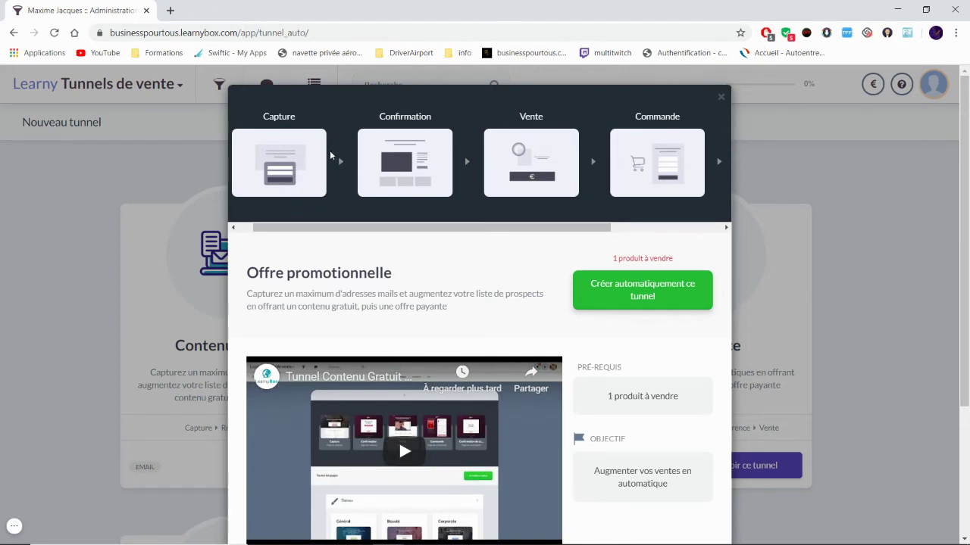
drag(471, 227, 527, 227)
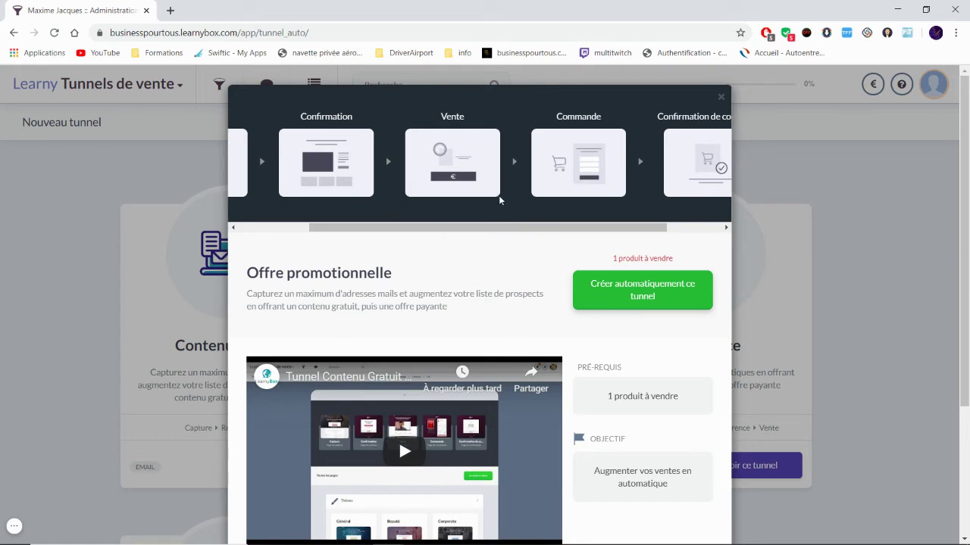
drag(474, 227, 496, 227)
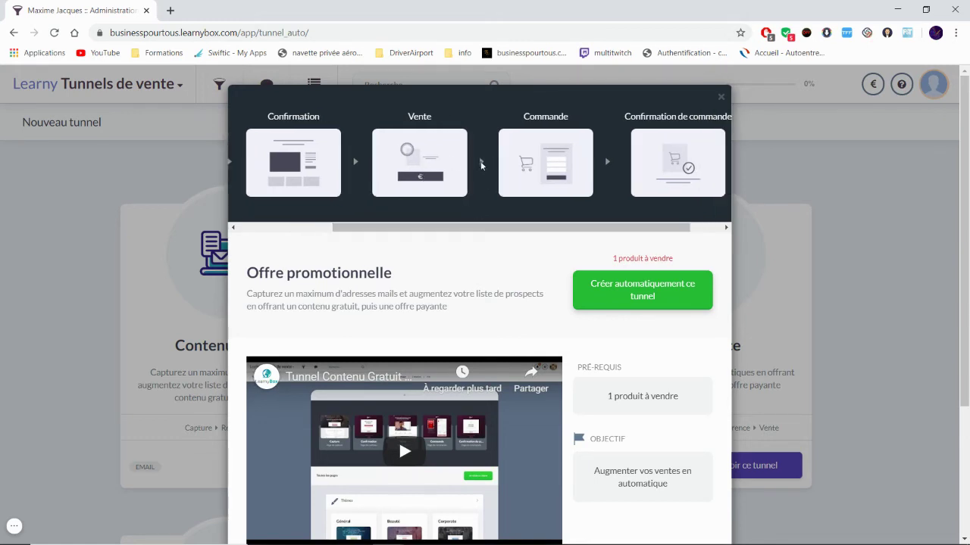
drag(653, 227, 672, 227)
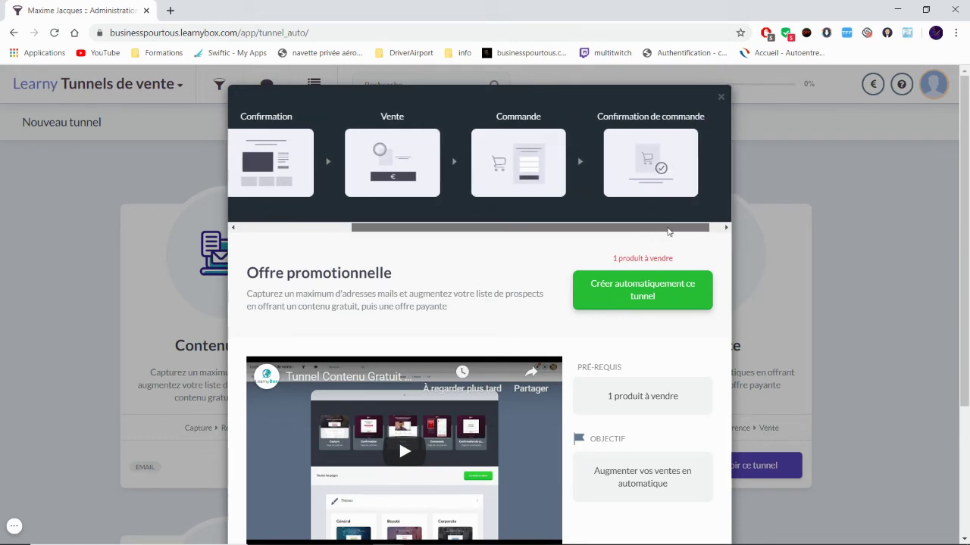
click(720, 97)
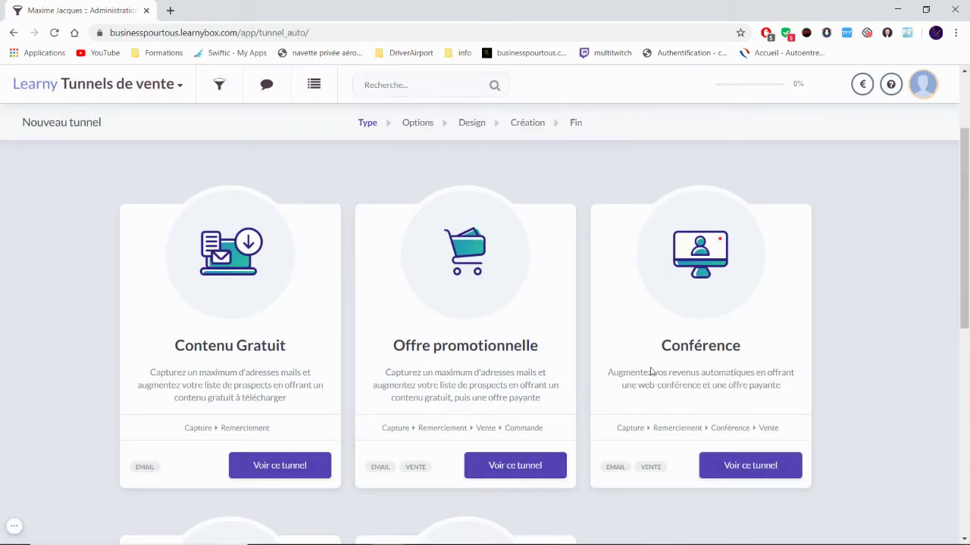
View the Conférence funnel's details and examine its page sequence from Capture to Confirmation de commande.
click(755, 474)
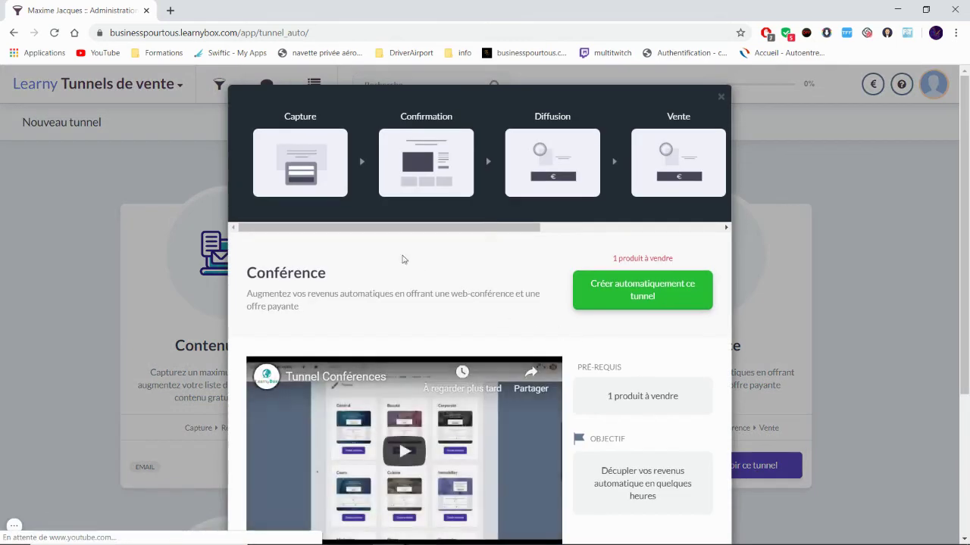
scroll(325, 212, right, 2)
scroll(309, 227, left, 2)
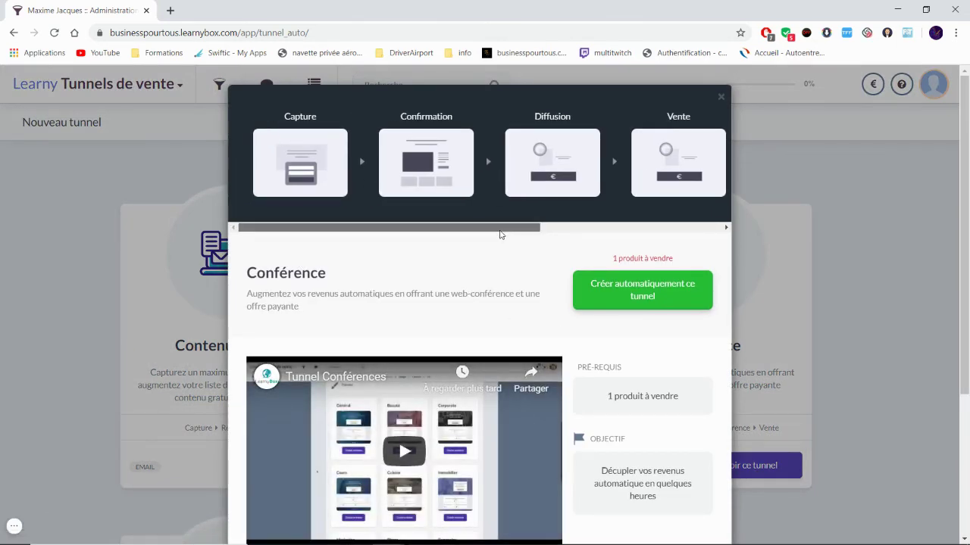
drag(502, 229, 592, 237)
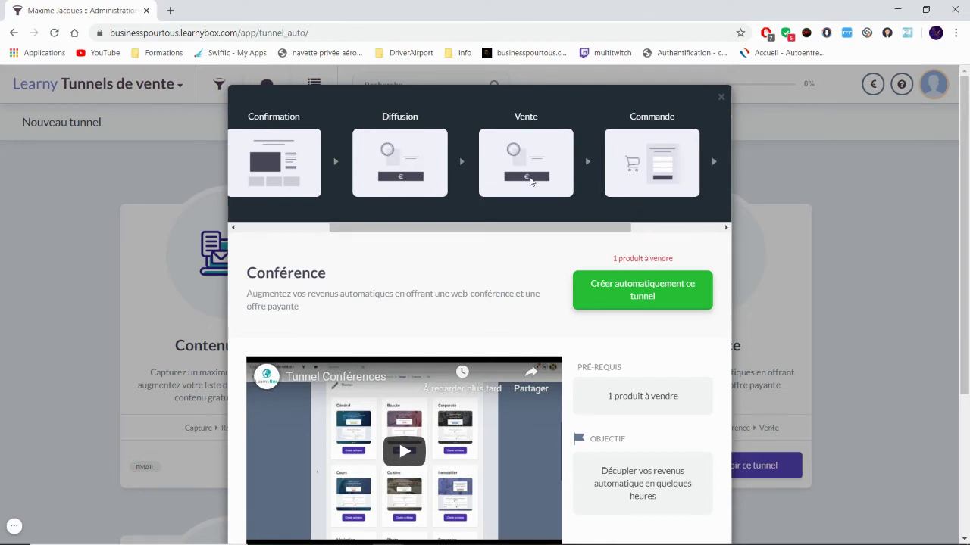
drag(470, 228, 515, 232)
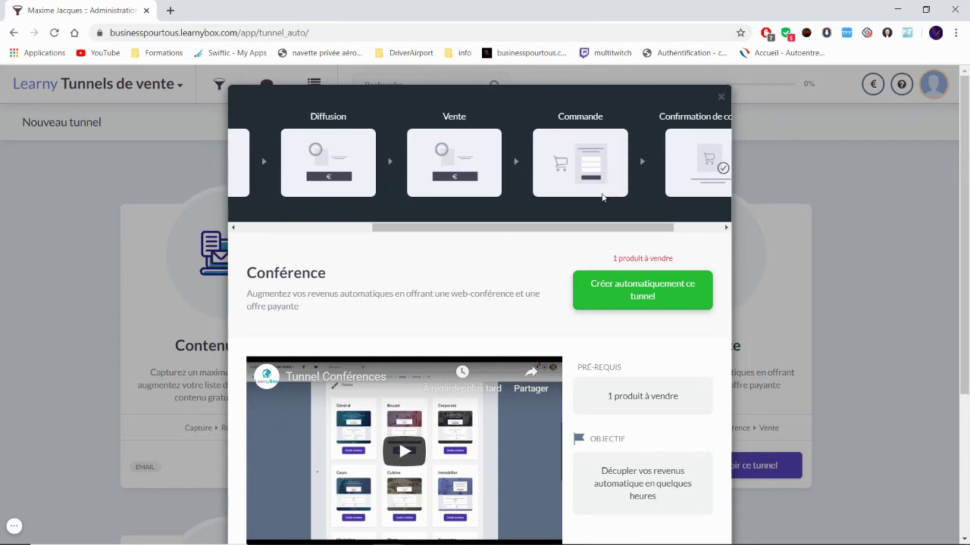
scroll(605, 198, right, 3)
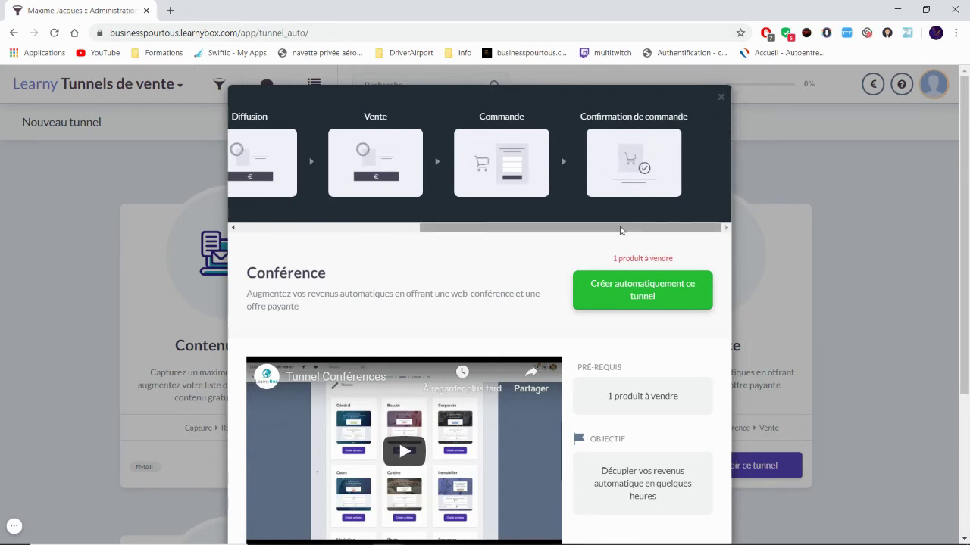
drag(619, 229, 443, 308)
Check the Conférence funnel's description and highlight its prerequisite text.
scroll(450, 325, down, 2)
scroll(450, 324, down, 1)
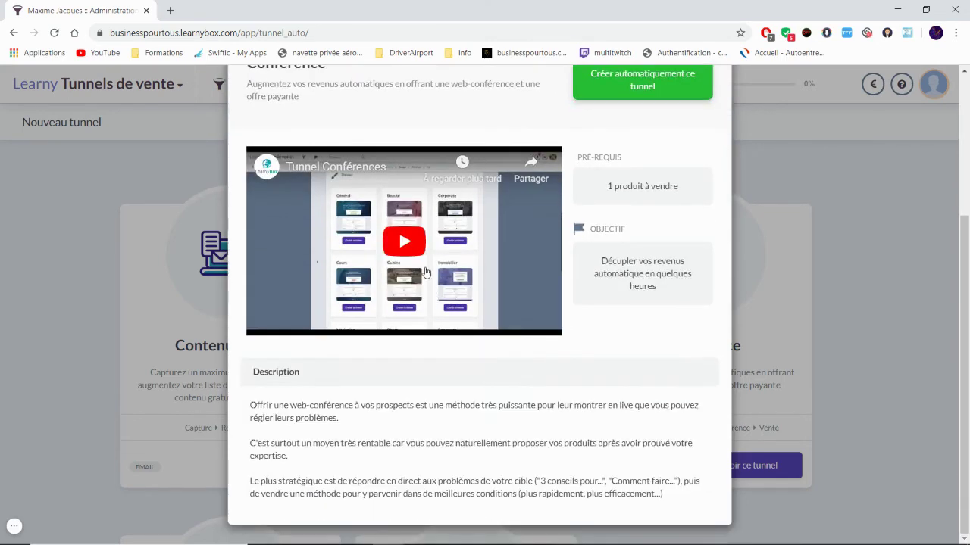
mouse_move(611, 187)
mouse_down()
mouse_move(674, 190)
mouse_move(614, 187)
mouse_up()
click(682, 189)
click(637, 209)
drag(608, 186, 681, 195)
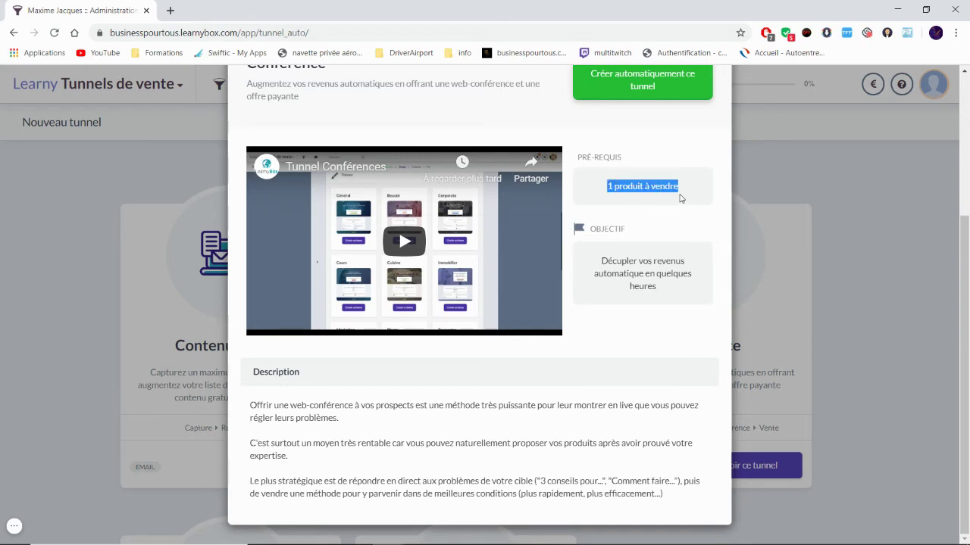
Clear the highlighted prerequisite text and close the Conférence funnel's details.
click(585, 273)
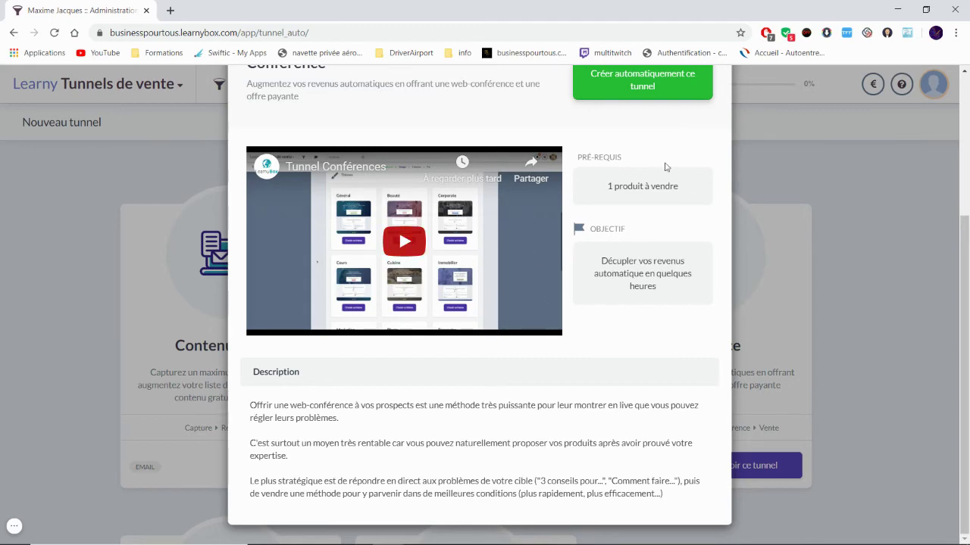
scroll(676, 206, up, 3)
click(721, 76)
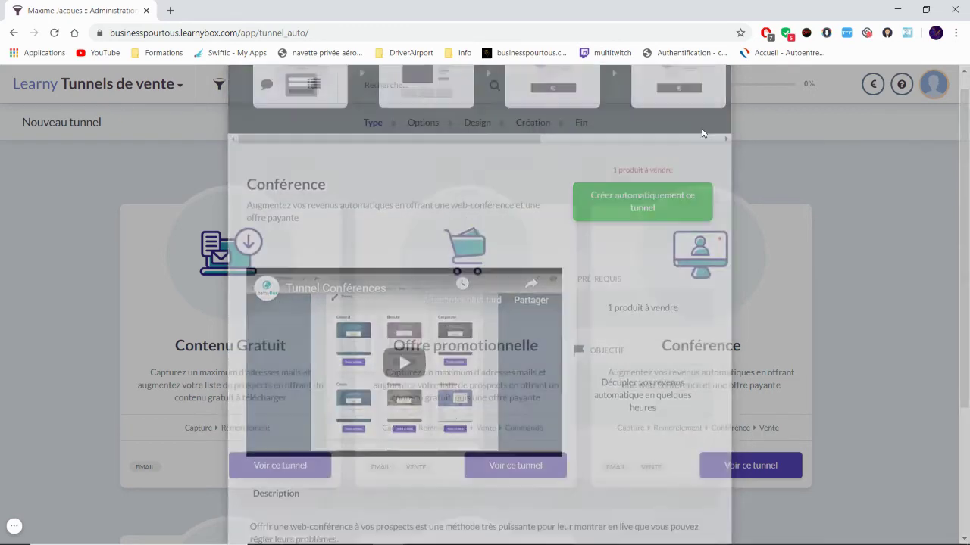
View the Lancement de Produit funnel's details and preview its page sequence from Capture to Vente.
scroll(645, 299, down, 2)
scroll(644, 275, down, 3)
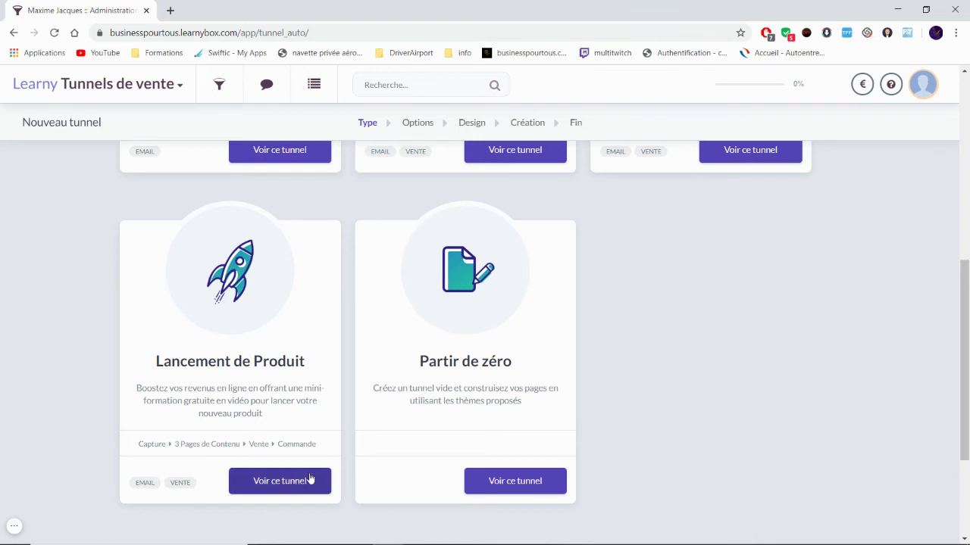
click(281, 481)
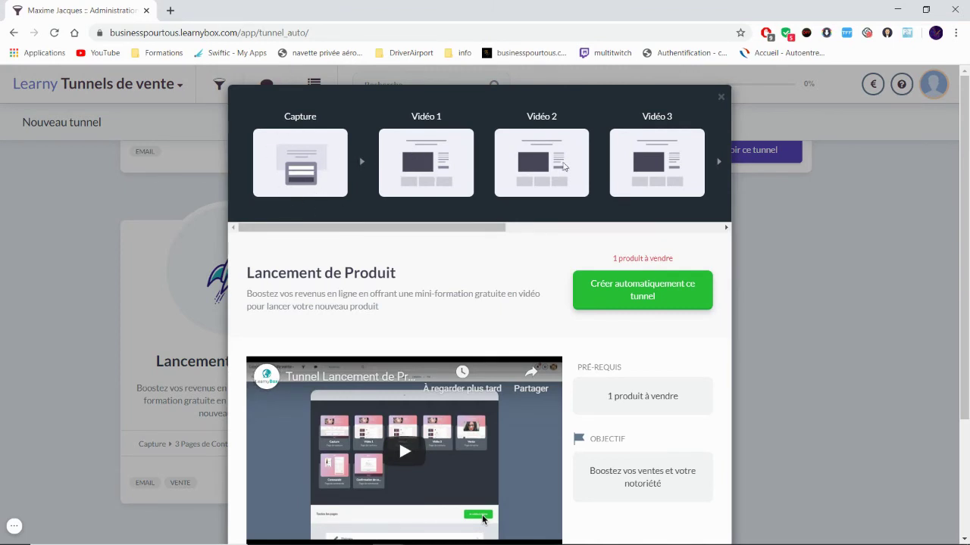
drag(476, 229, 576, 229)
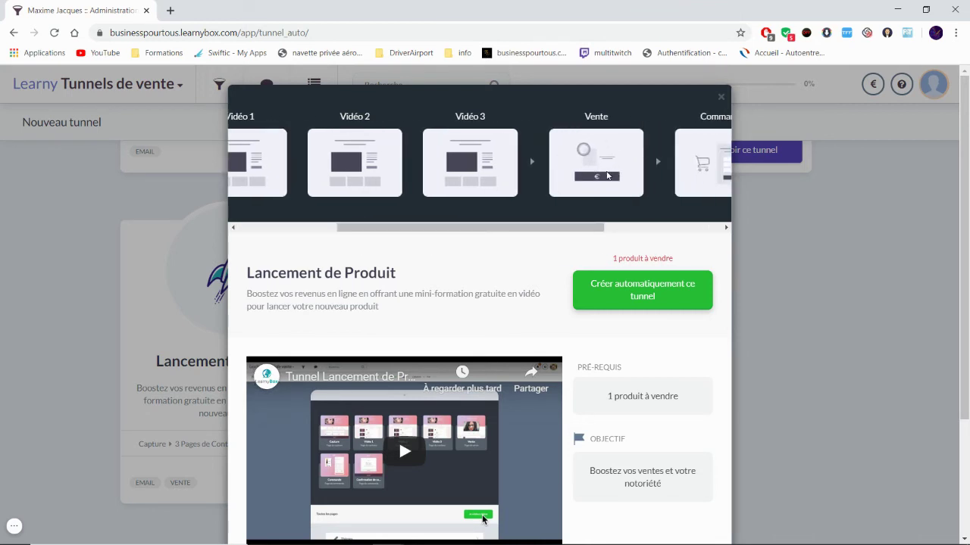
drag(538, 227, 445, 236)
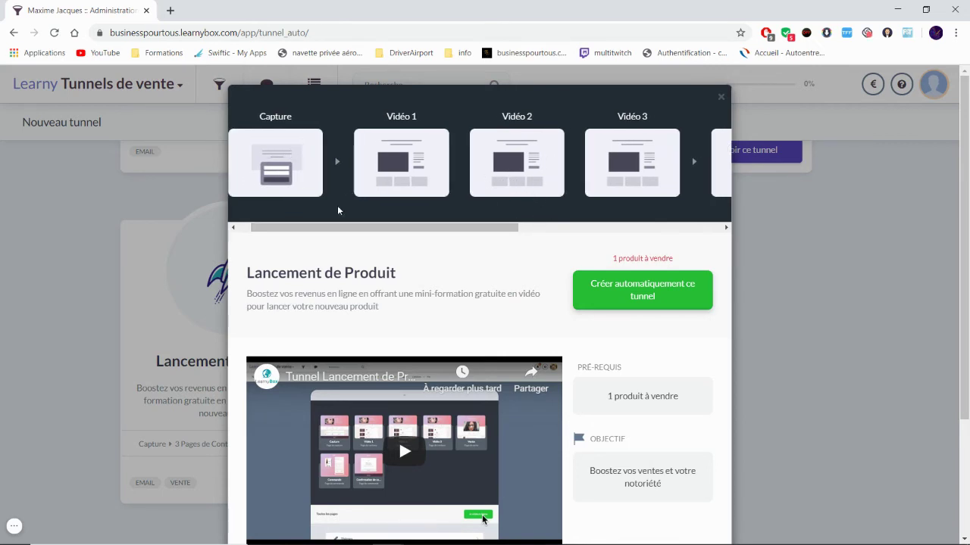
drag(333, 227, 311, 228)
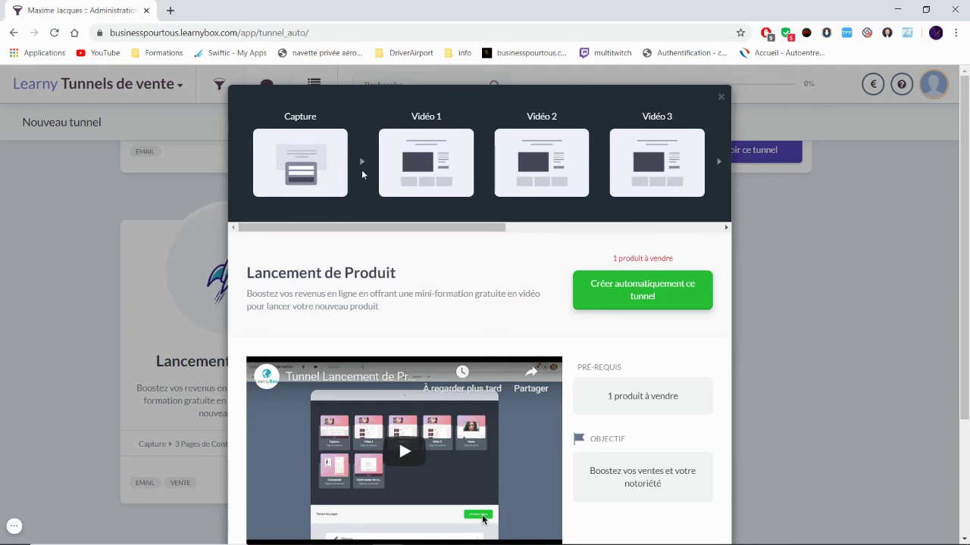
Examine the Lancement de Produit sequence page by page from Capture through Confirmation de commande, and close its details.
scroll(352, 228, right, 3)
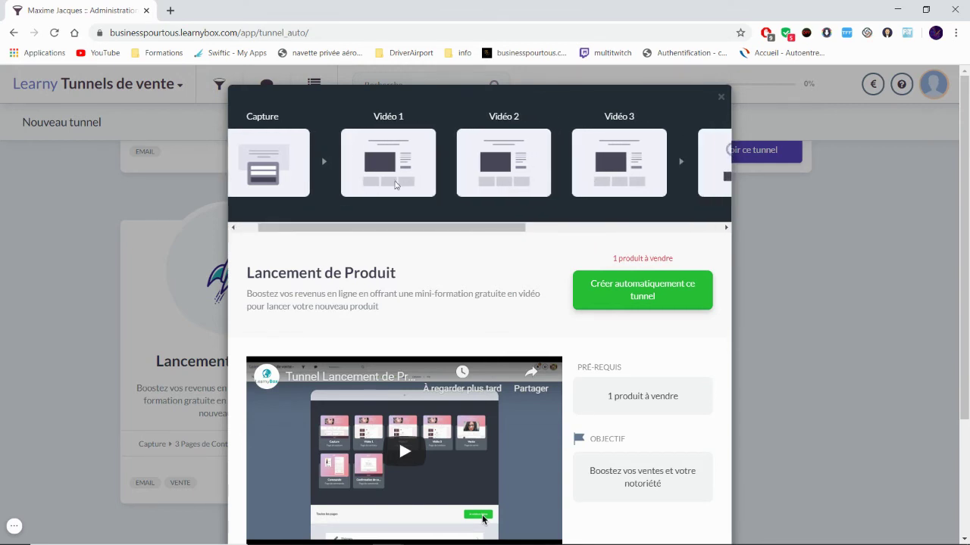
scroll(394, 231, right, 2)
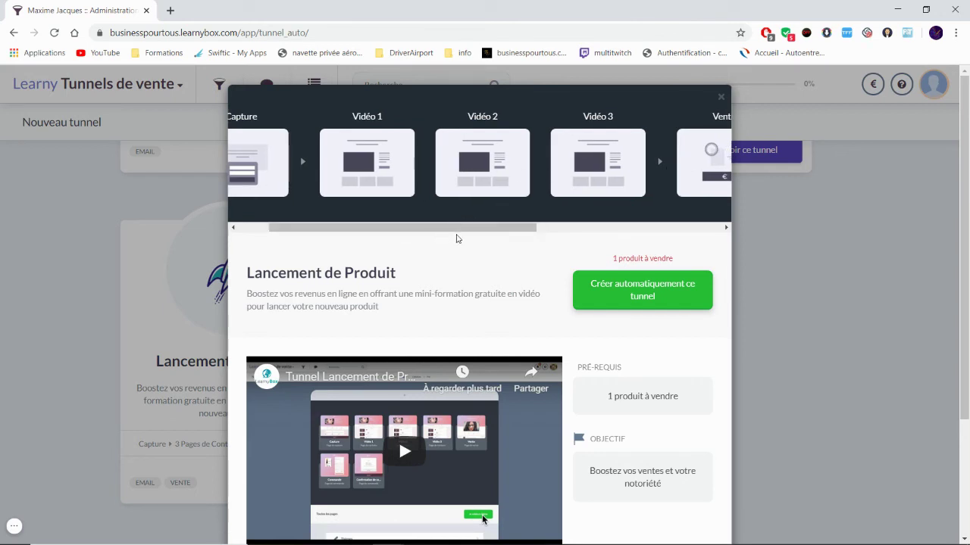
scroll(458, 231, right, 2)
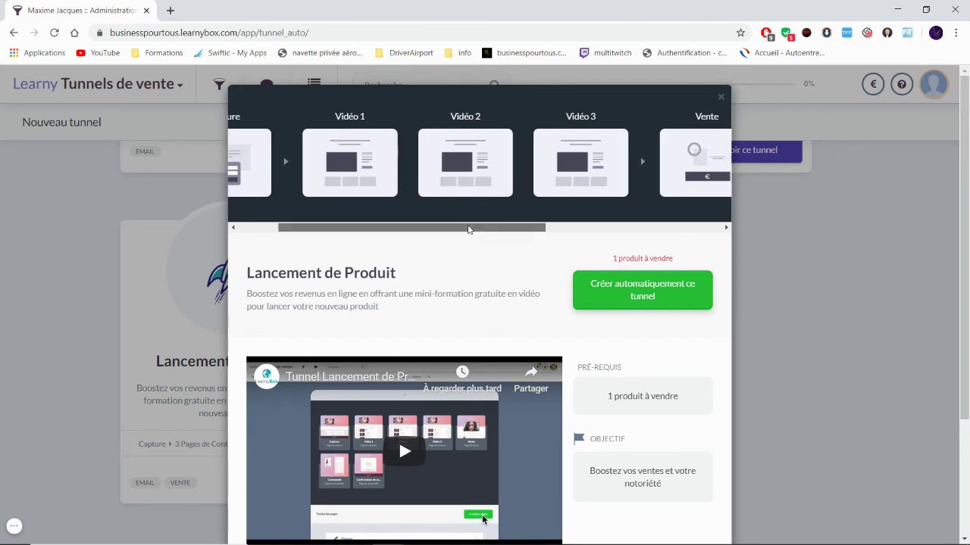
scroll(470, 226, right, 8)
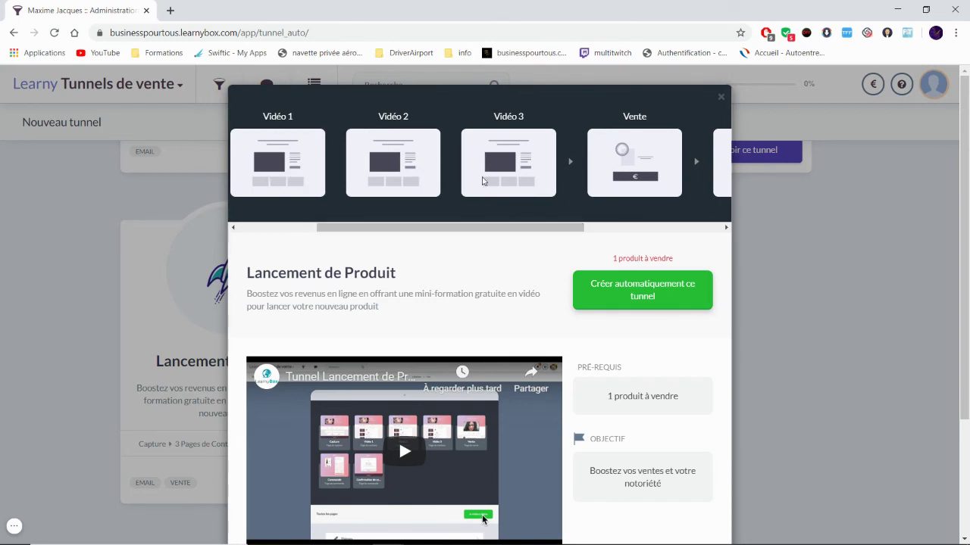
scroll(485, 225, right, 10)
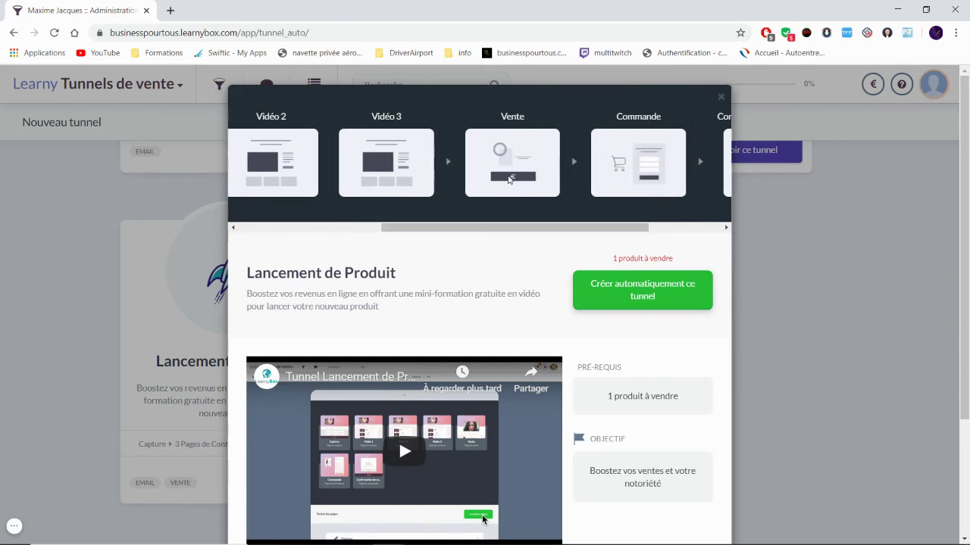
scroll(530, 227, right, 4)
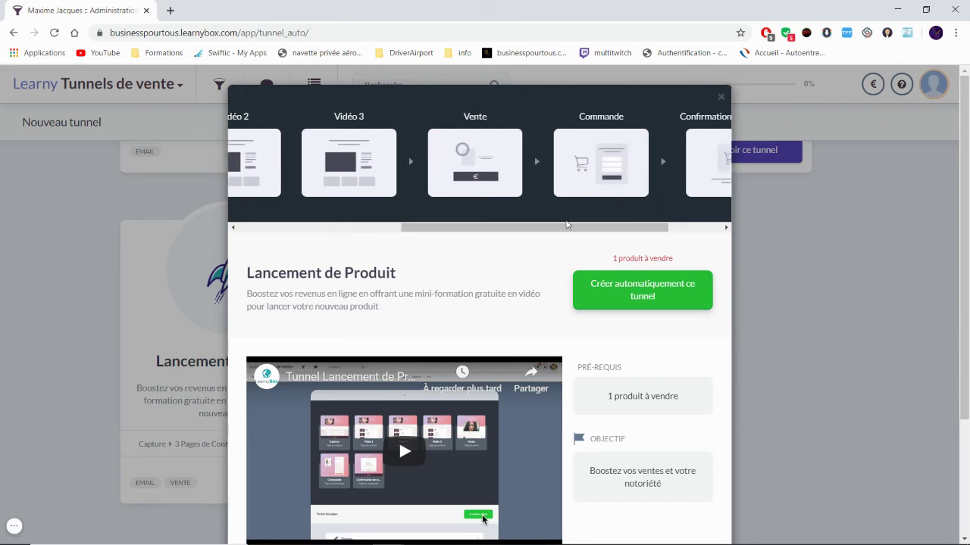
scroll(561, 231, right, 2)
scroll(587, 233, right, 2)
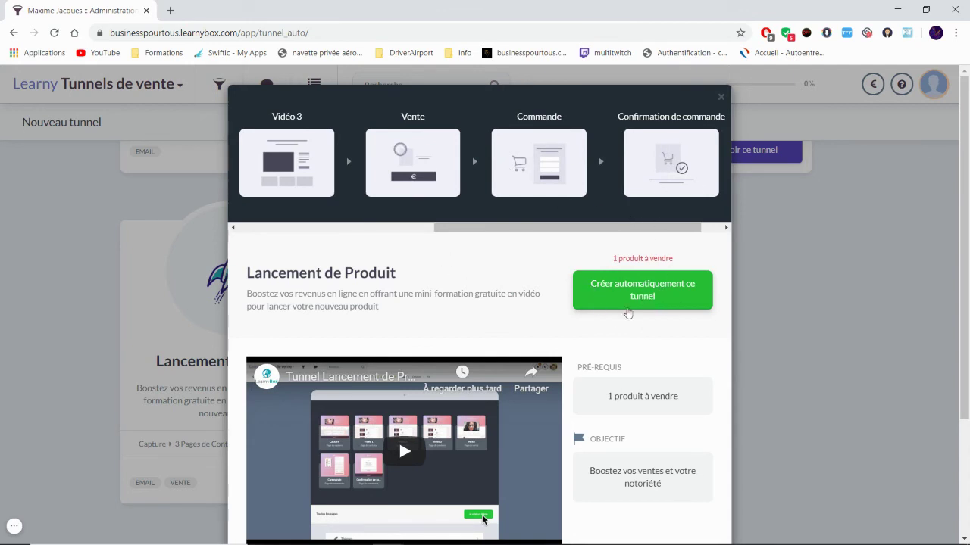
click(721, 97)
View the Partir de zéro funnel's prerequisites, objective and description, and close its details.
scroll(551, 335, down, 1)
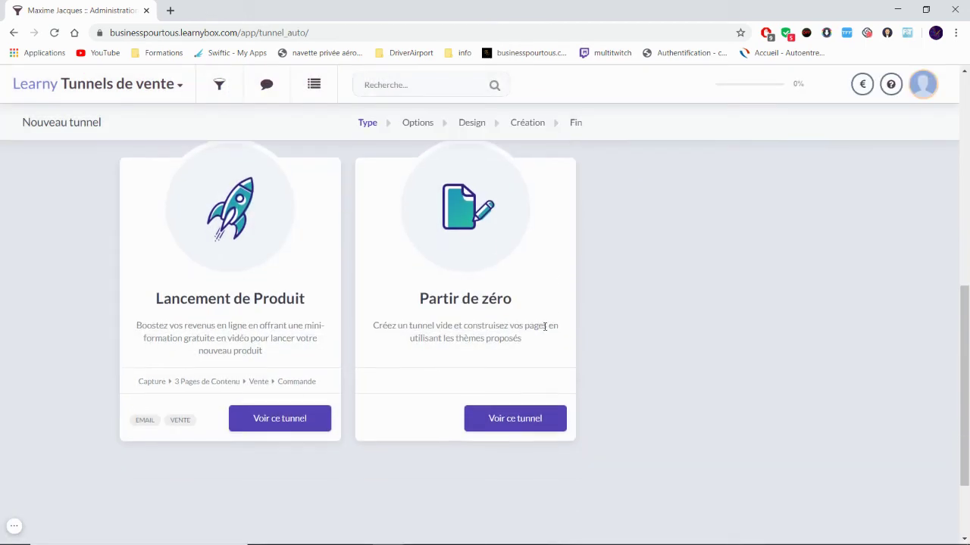
click(520, 424)
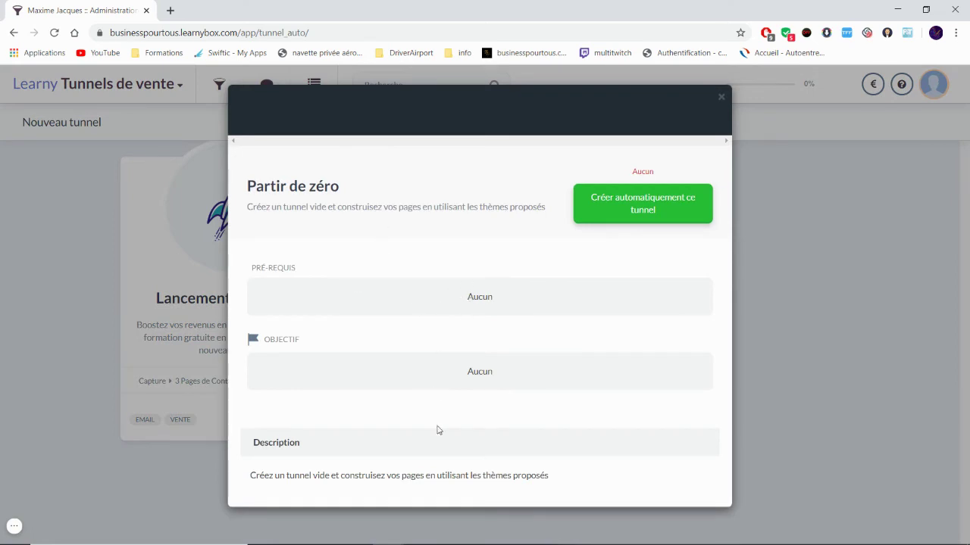
click(721, 100)
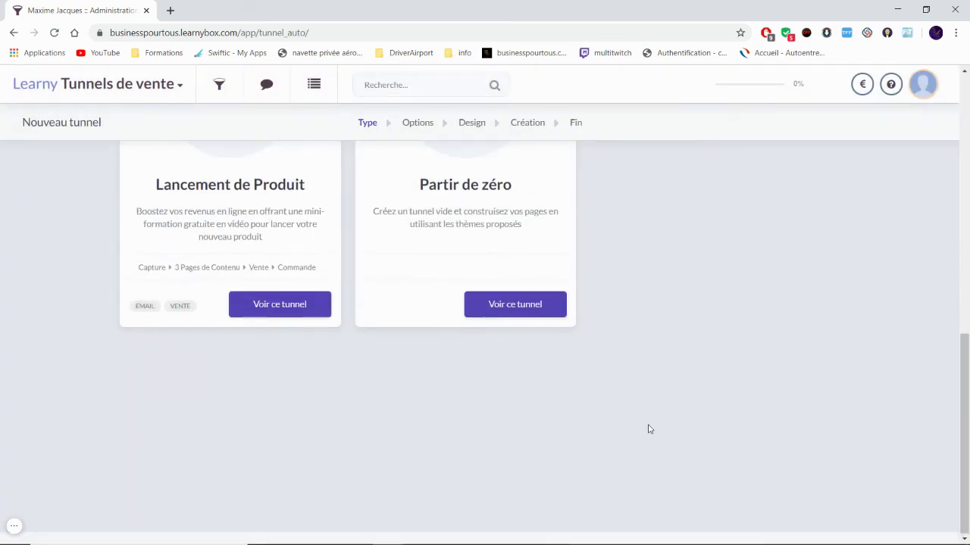
Review all the funnel model cards and compare their descriptions and page sequences.
scroll(646, 428, up, 6)
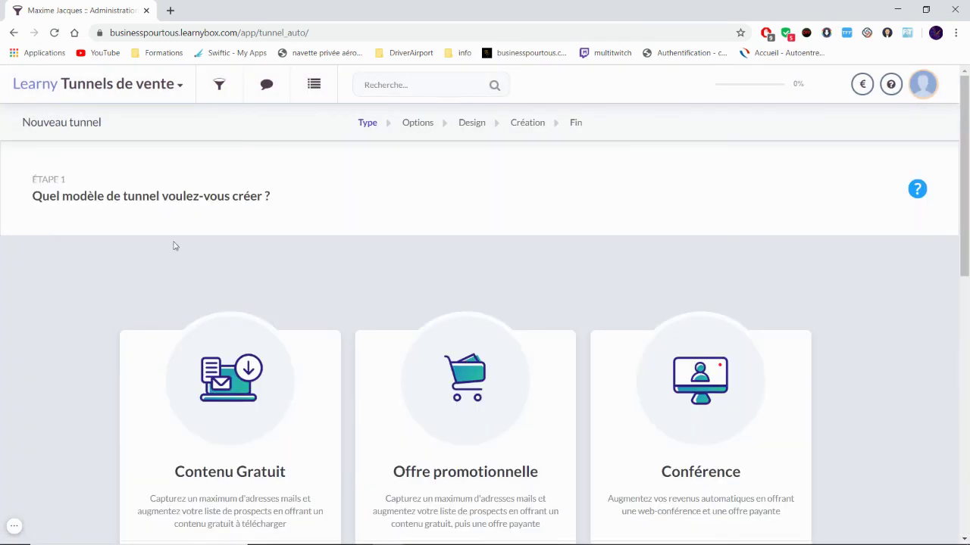
scroll(181, 260, down, 1)
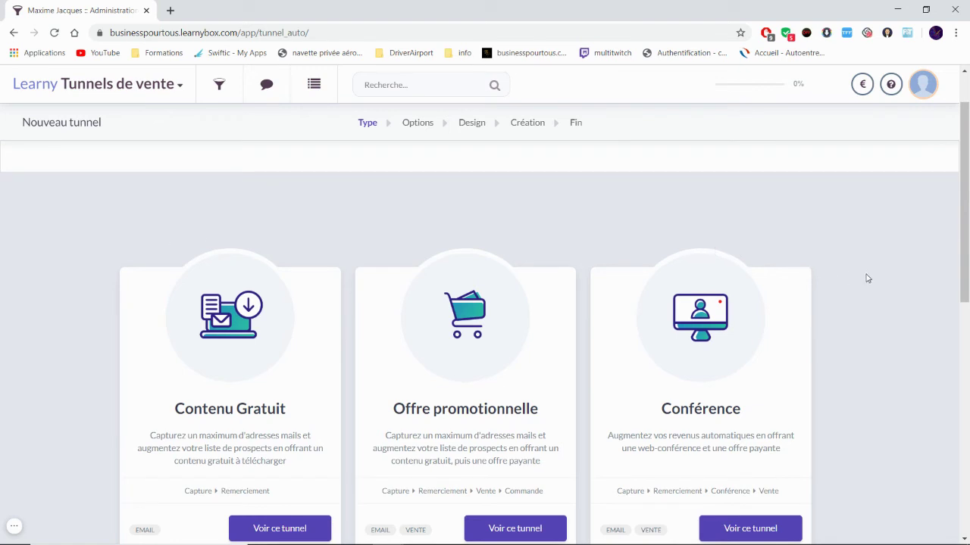
scroll(866, 280, down, 4)
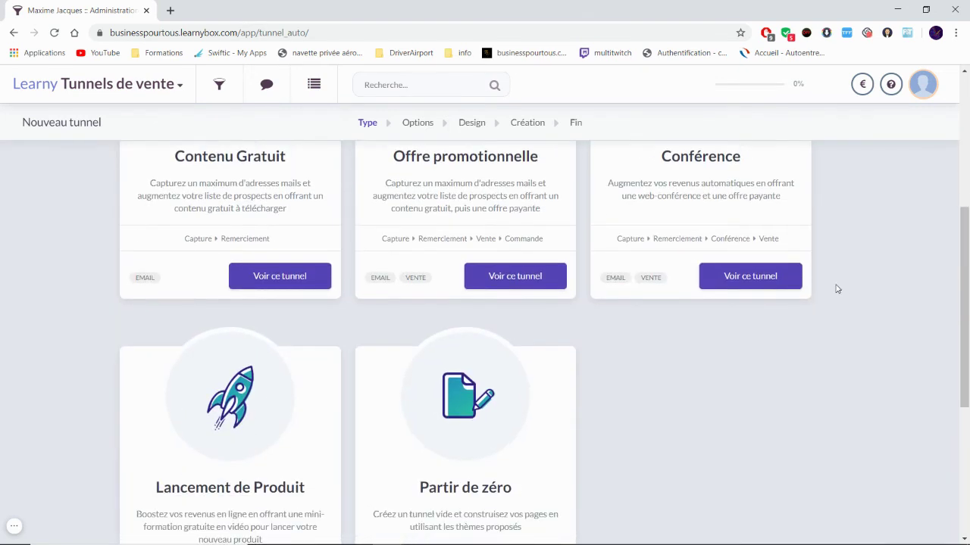
scroll(746, 364, down, 5)
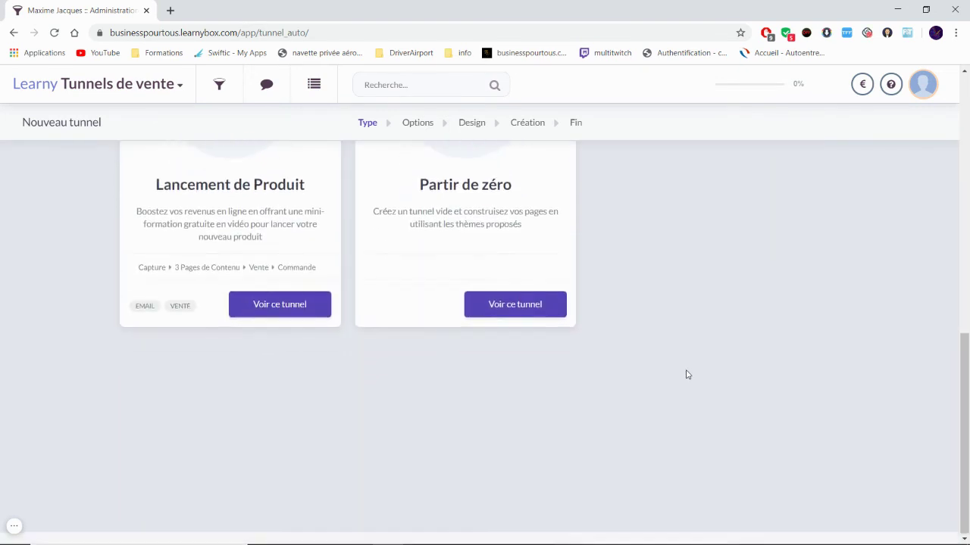
scroll(653, 407, up, 4)
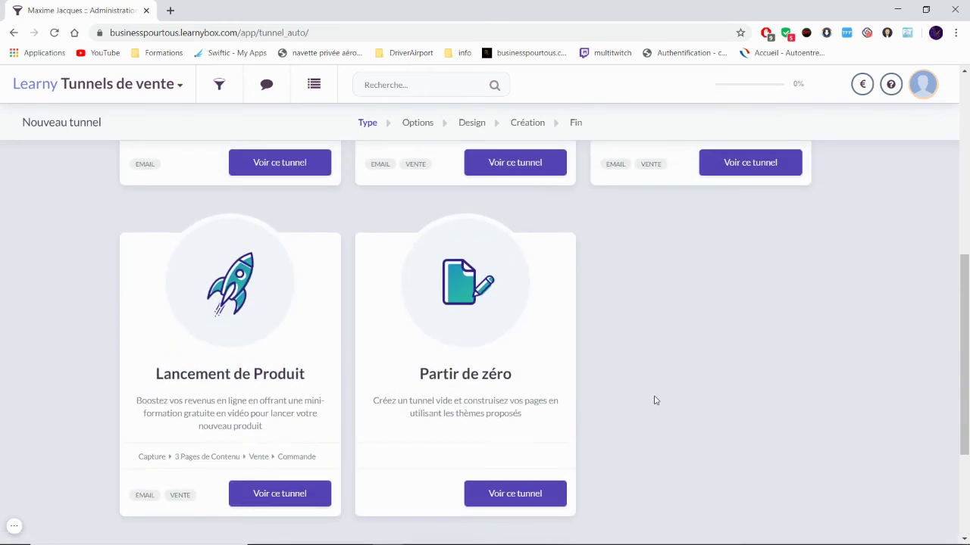
scroll(712, 362, up, 5)
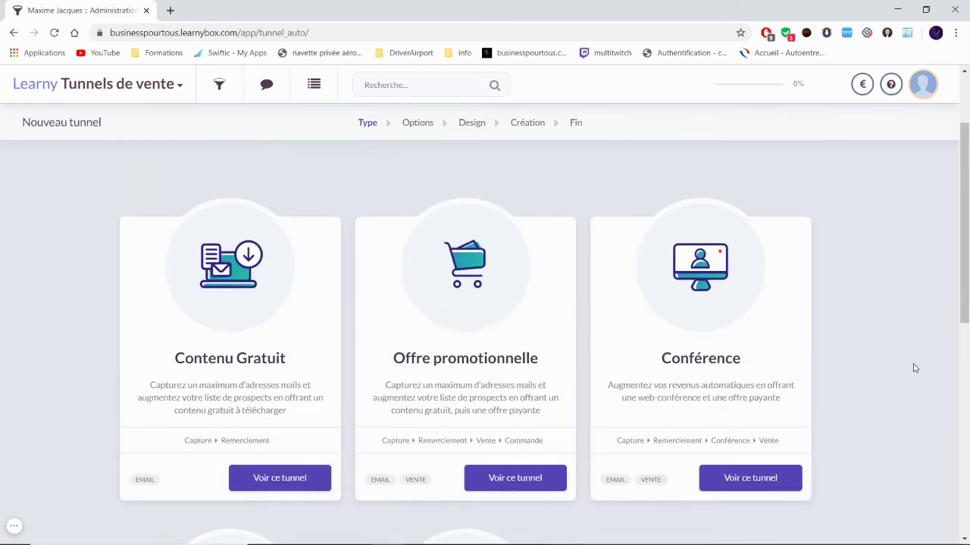
scroll(223, 255, down, 1)
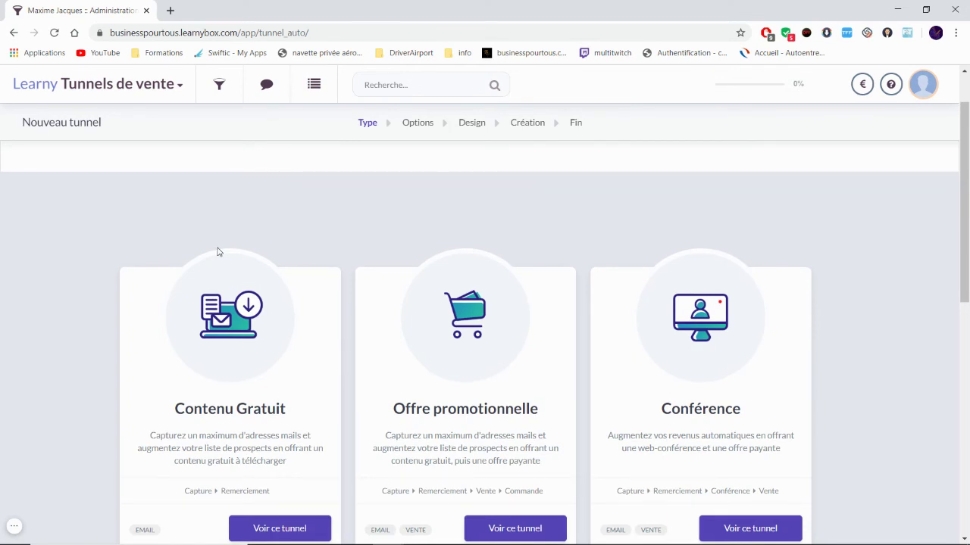
scroll(198, 264, down, 3)
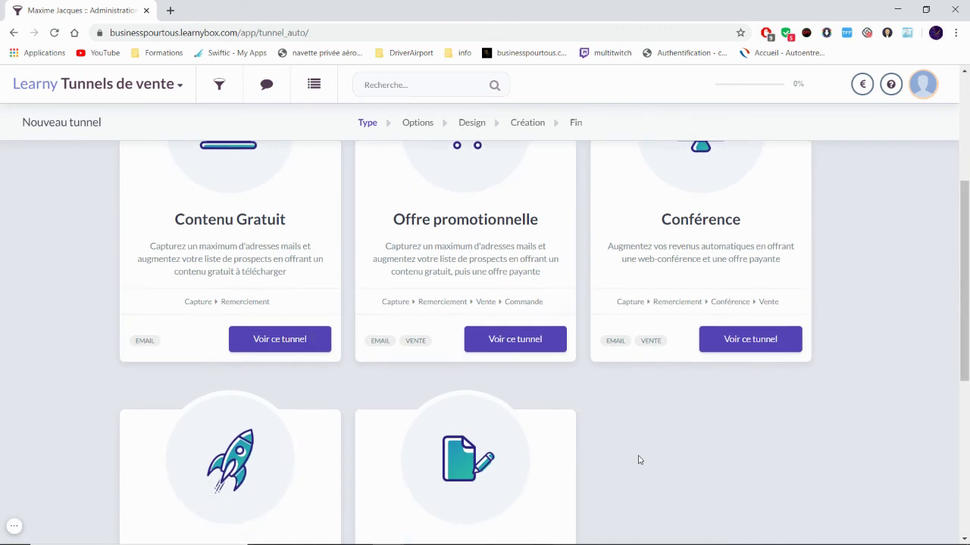
scroll(638, 459, down, 2)
scroll(637, 456, up, 3)
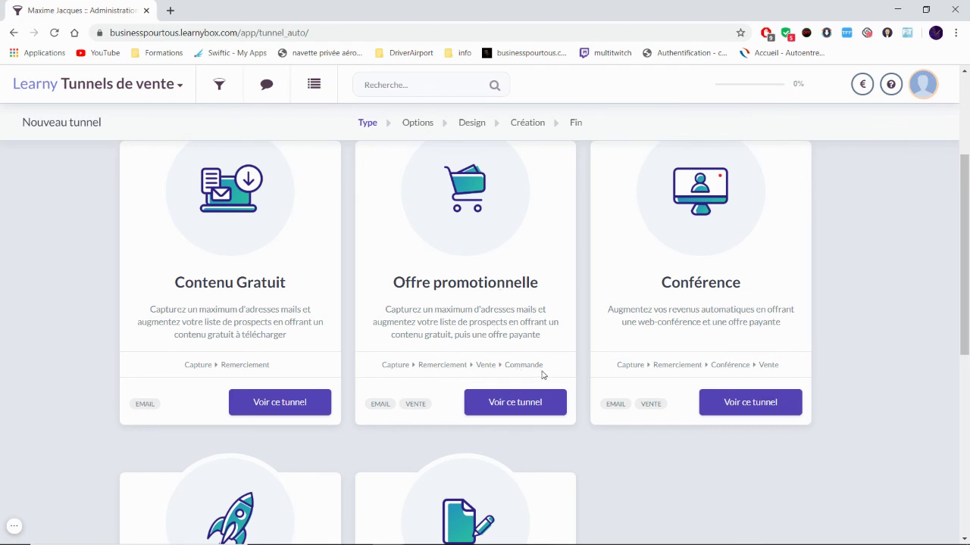
click(518, 354)
scroll(430, 334, down, 2)
scroll(427, 325, up, 2)
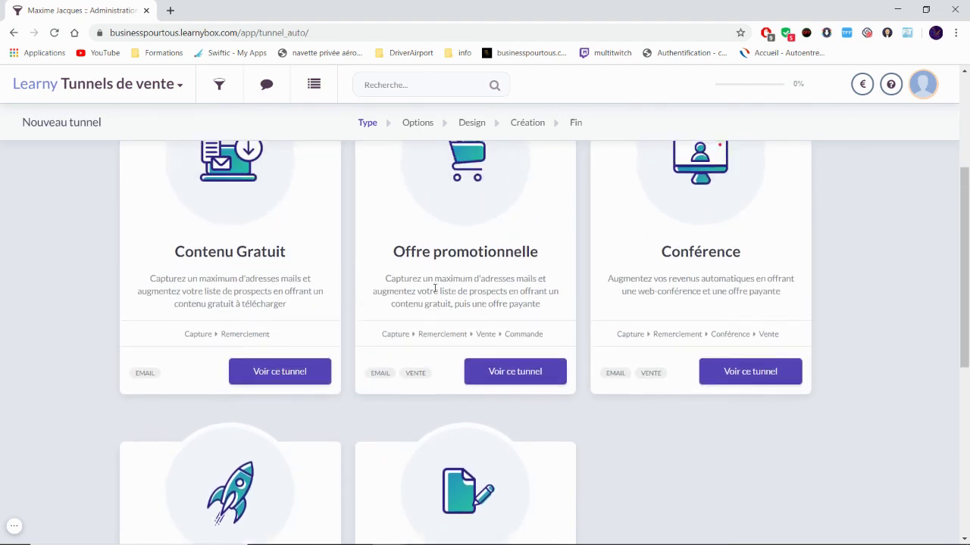
scroll(428, 289, down, 1)
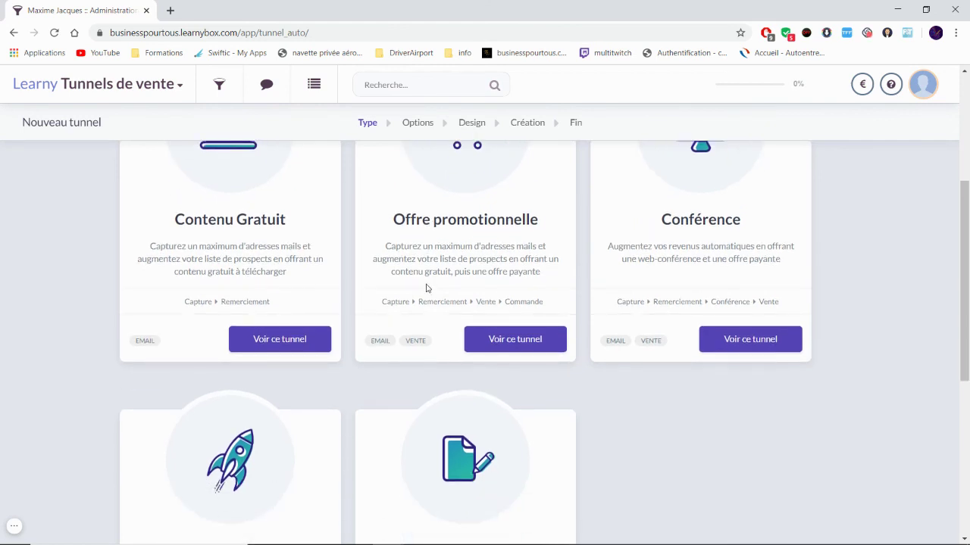
Highlight the 3 Pages de Contenu and Vente stages on the Lancement de Produit card, and clear the highlight.
scroll(426, 288, down, 3)
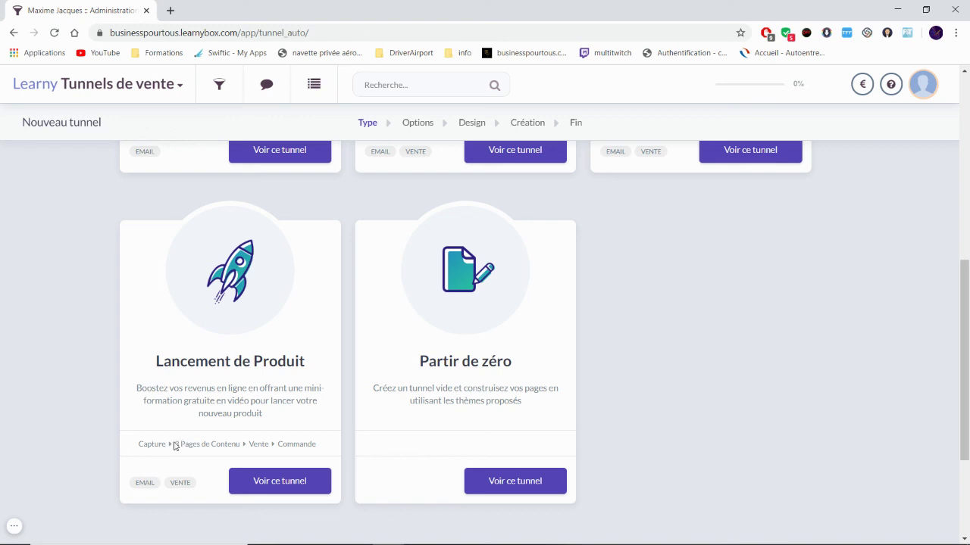
triple_click(239, 446)
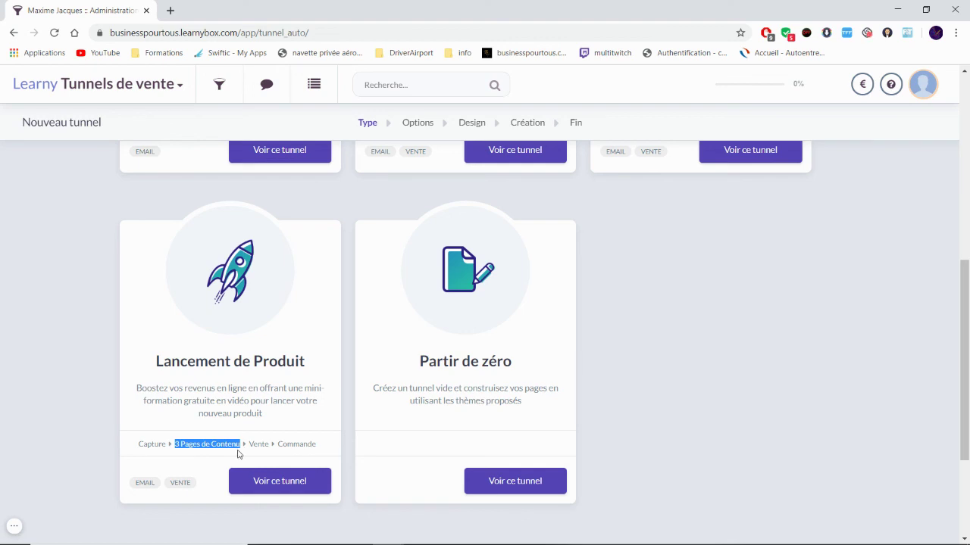
drag(249, 447, 282, 453)
click(350, 441)
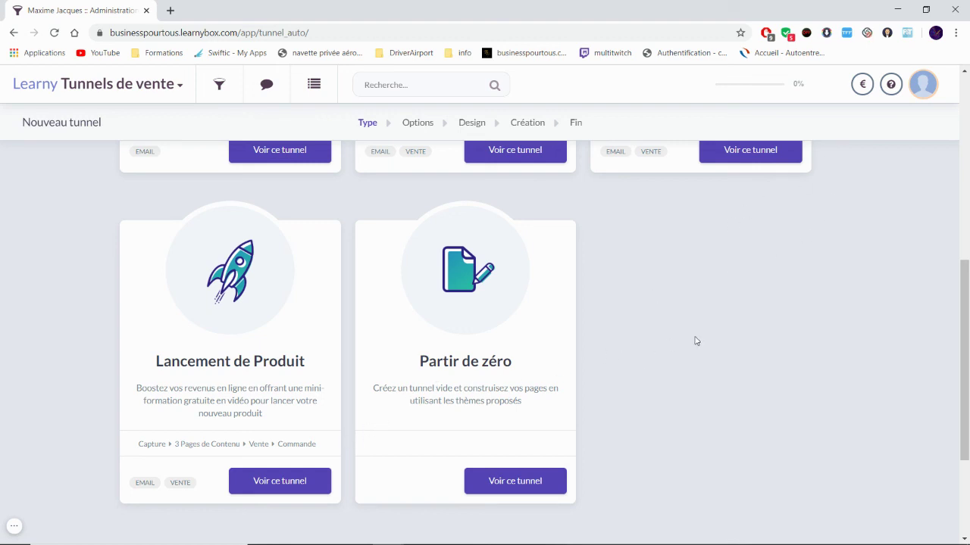
scroll(816, 379, up, 2)
scroll(817, 379, up, 2)
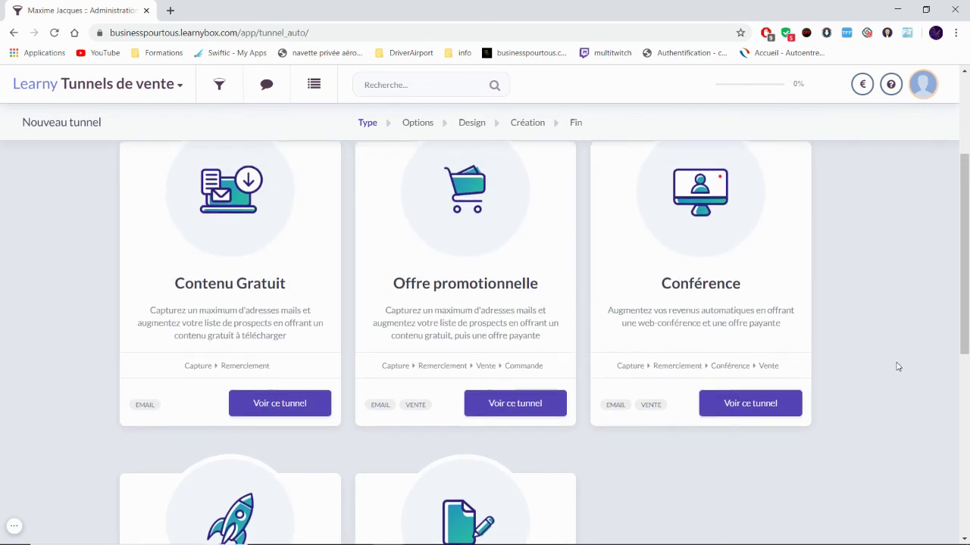
scroll(896, 366, up, 1)
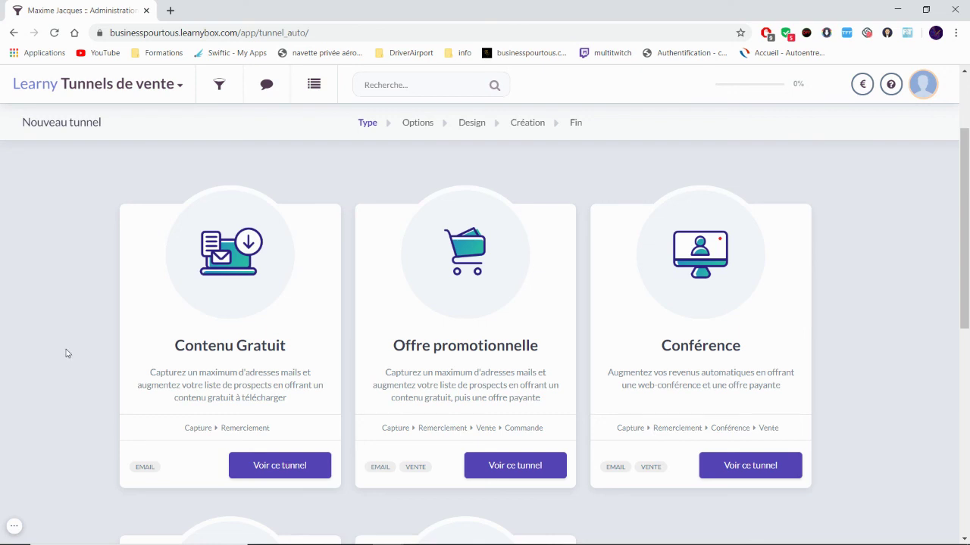
scroll(69, 350, down, 1)
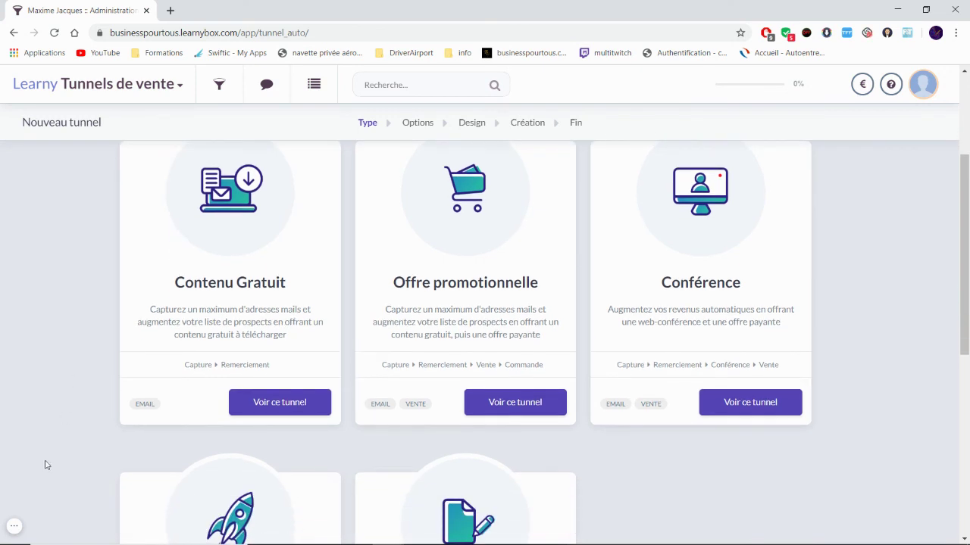